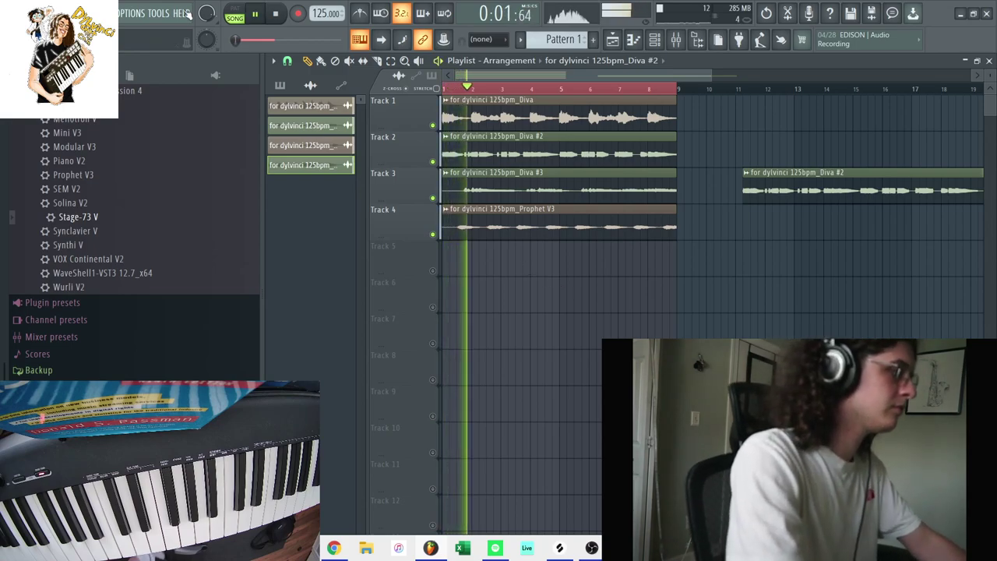
Check the audio device and mixer settings, then close the settings window
click(134, 16)
click(148, 51)
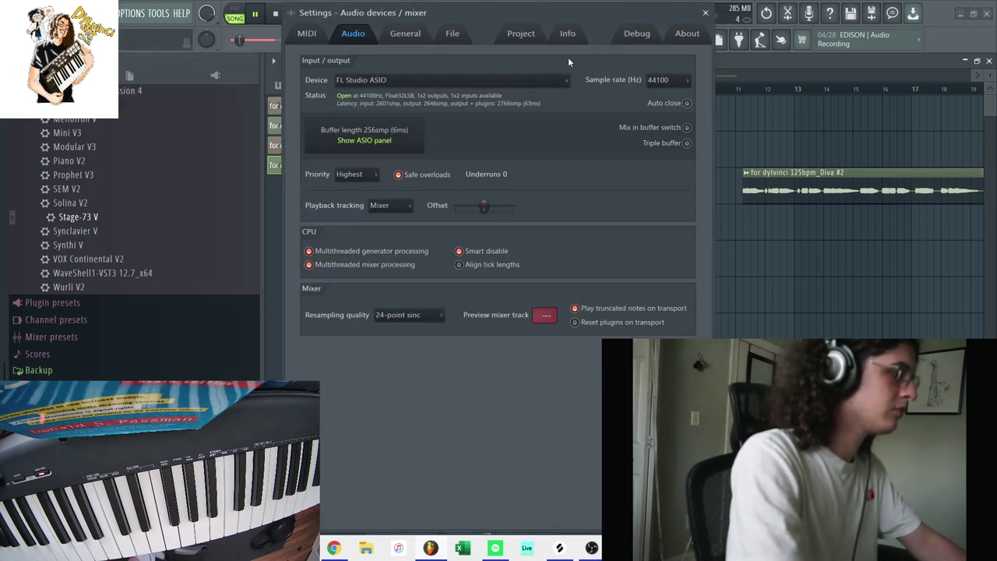
click(705, 13)
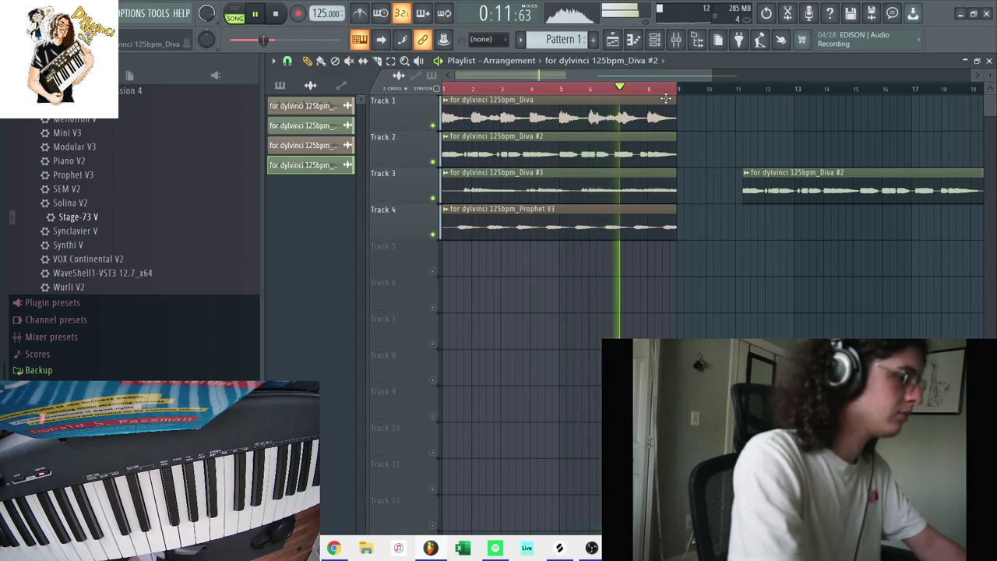
Mute playlist Track 4 and set the noise type of RC-20 Retro Color on Insert 1 to Vinyl 2
click(433, 233)
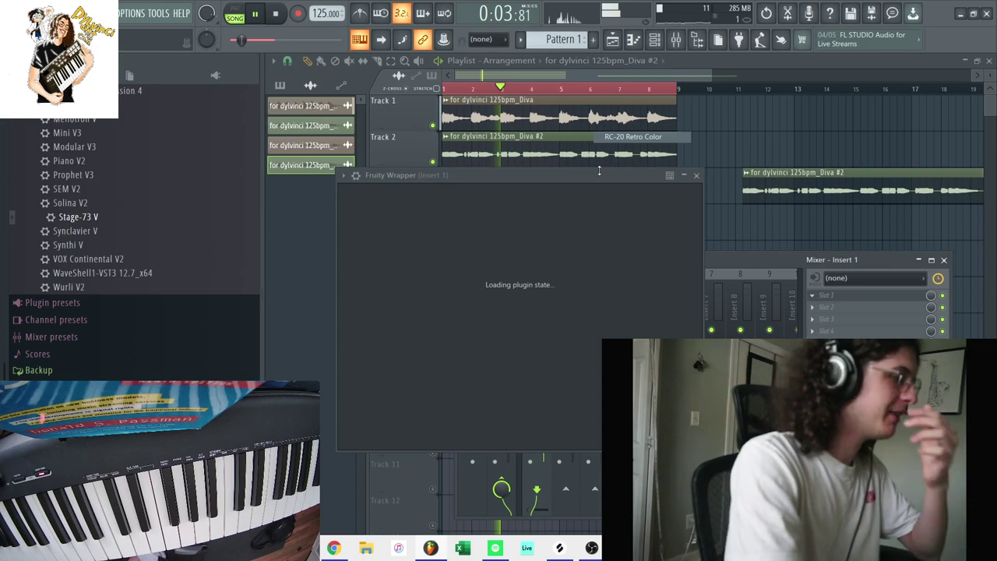
key(space)
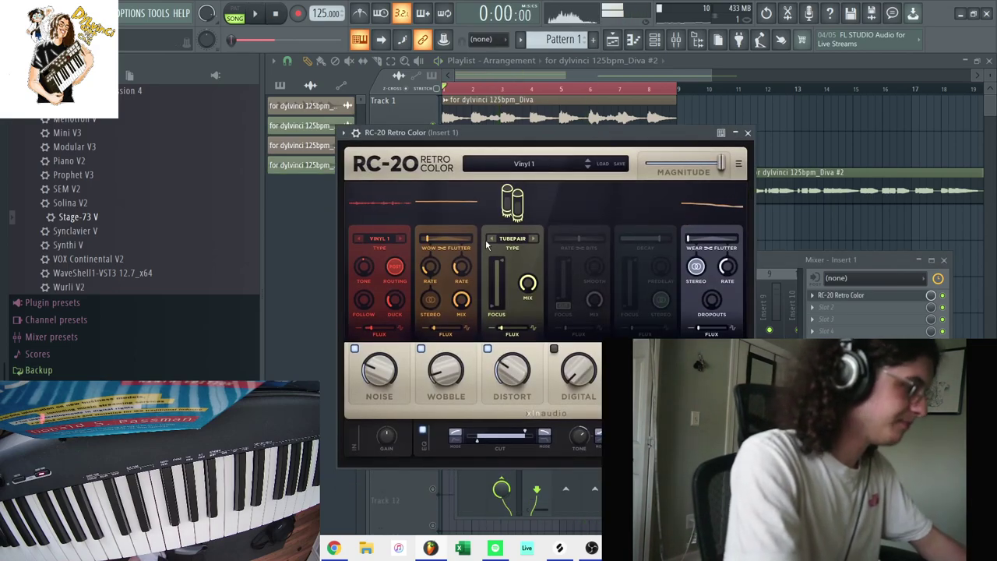
click(390, 238)
click(405, 253)
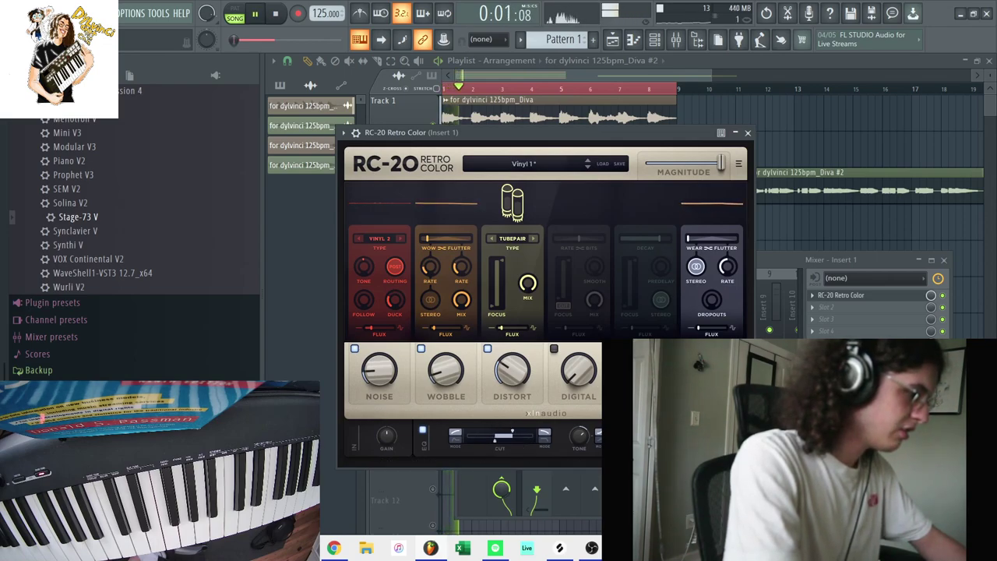
Add EchoBoy to the second effect slot of Insert 1 and switch its mode to Ping-Pong
click(647, 306)
click(812, 307)
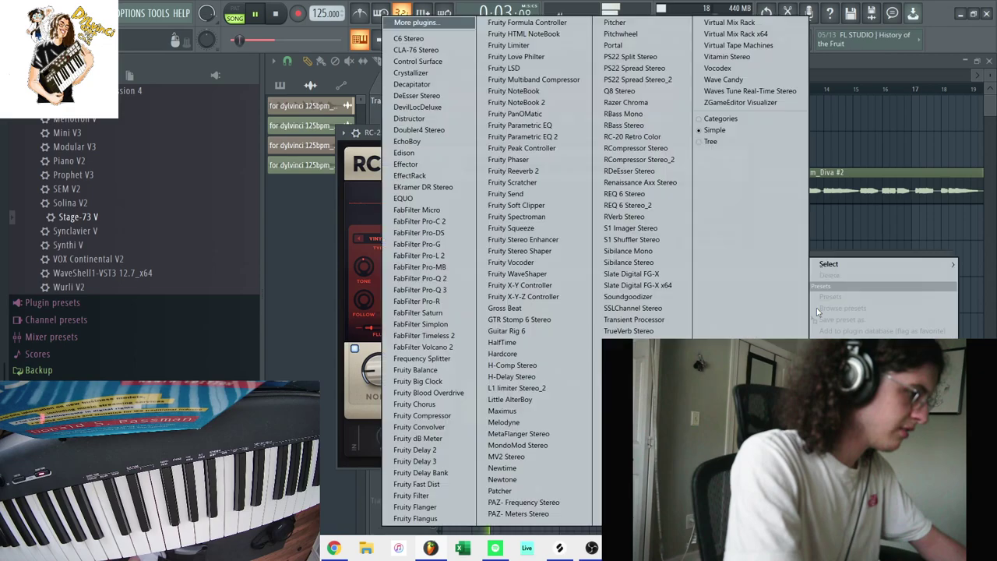
click(408, 142)
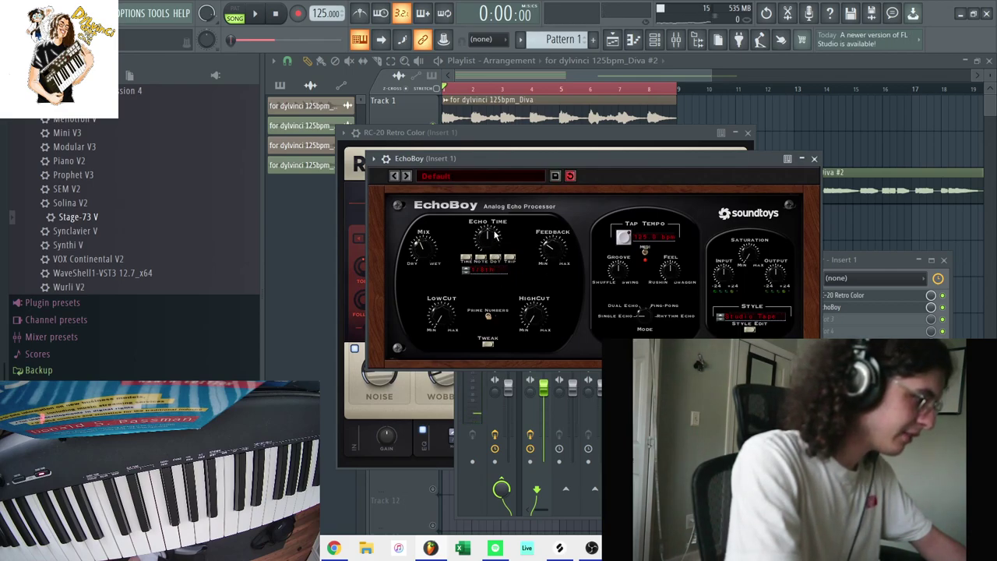
drag(651, 322, 647, 292)
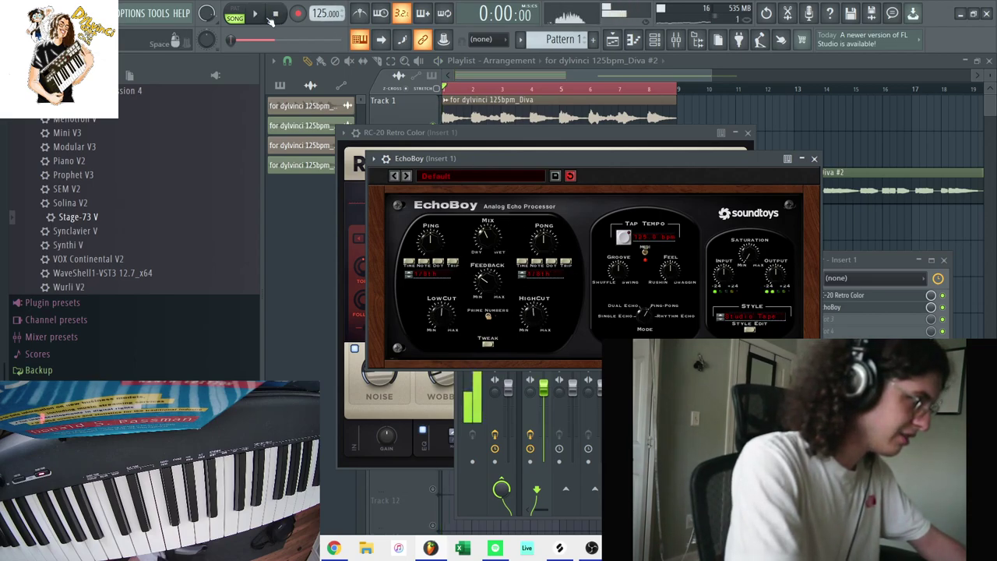
Replay the arrangement from the start with the effect plugin windows closed
click(834, 259)
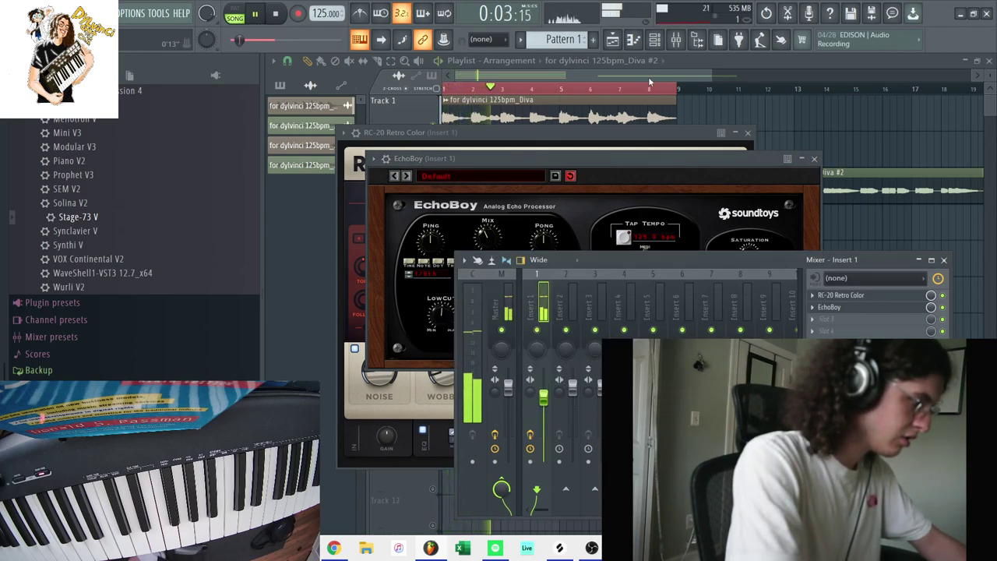
click(654, 41)
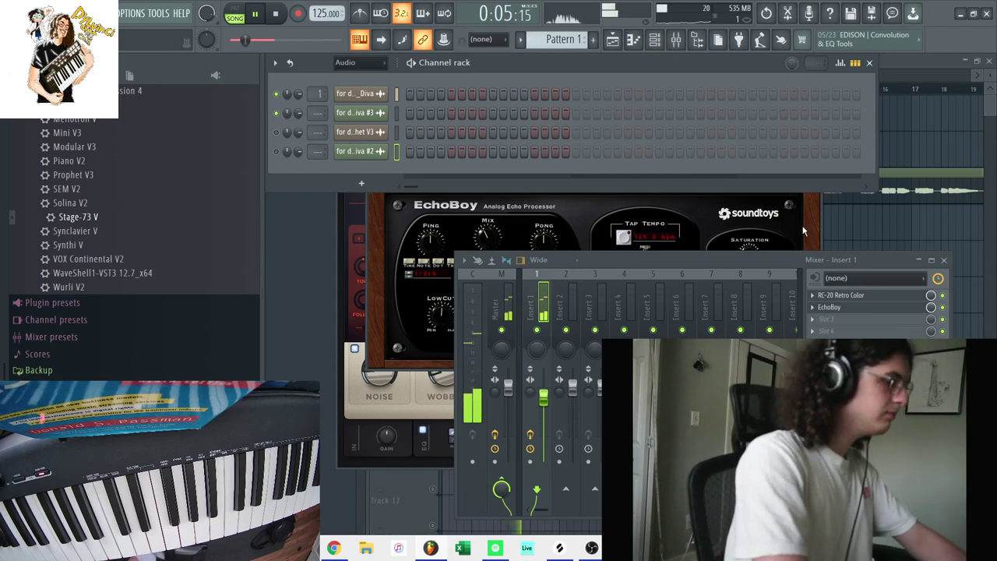
click(856, 236)
key(space)
key(space)
click(676, 43)
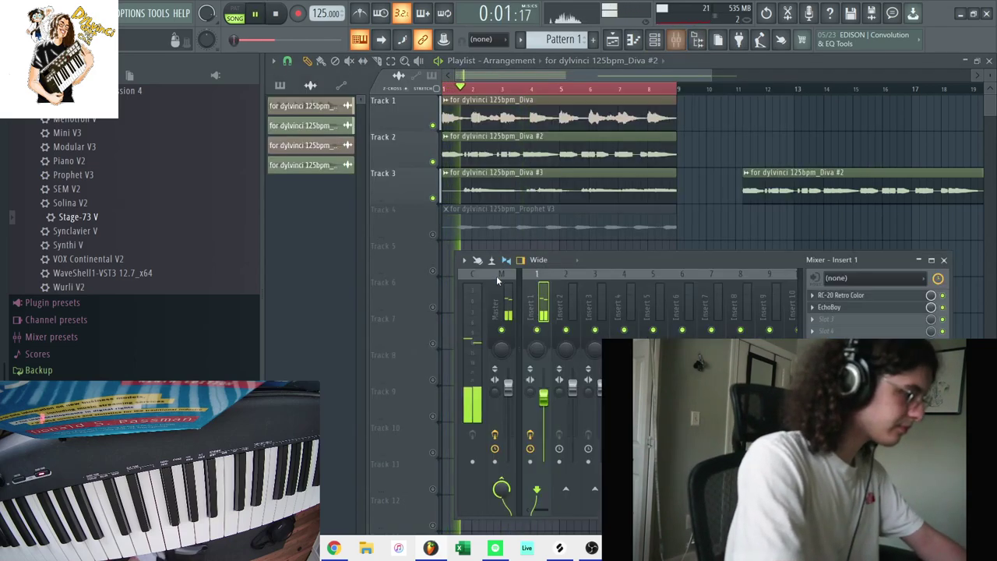
key(F9)
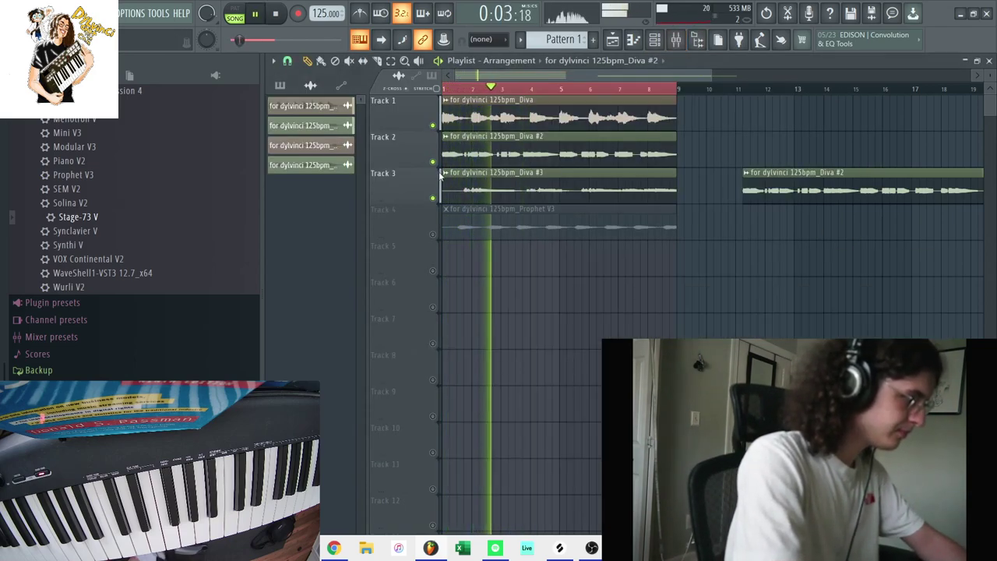
Mute playlist Track 3 and route the Diva #2 audio channel to mixer track 2
key(space)
key(F6)
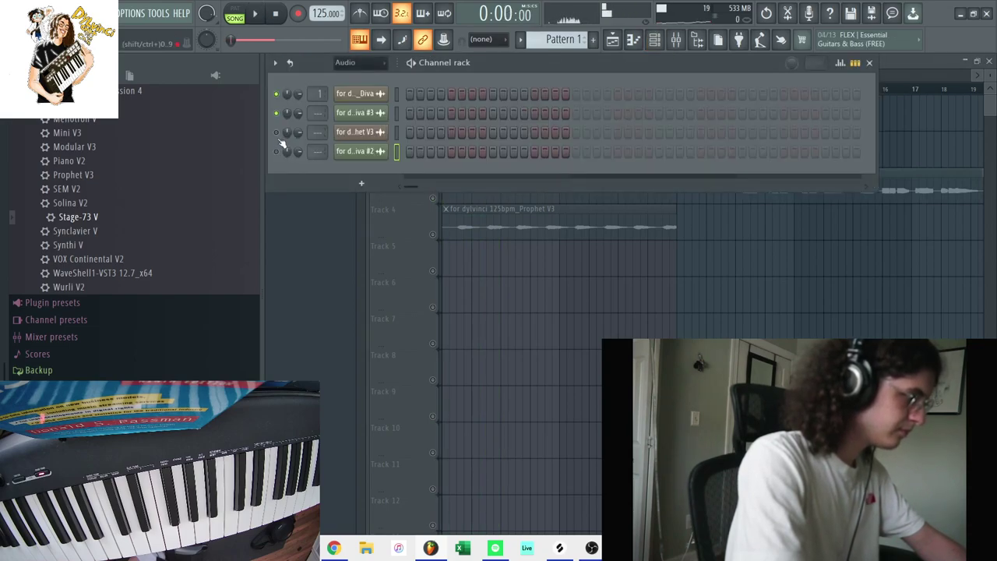
key(F6)
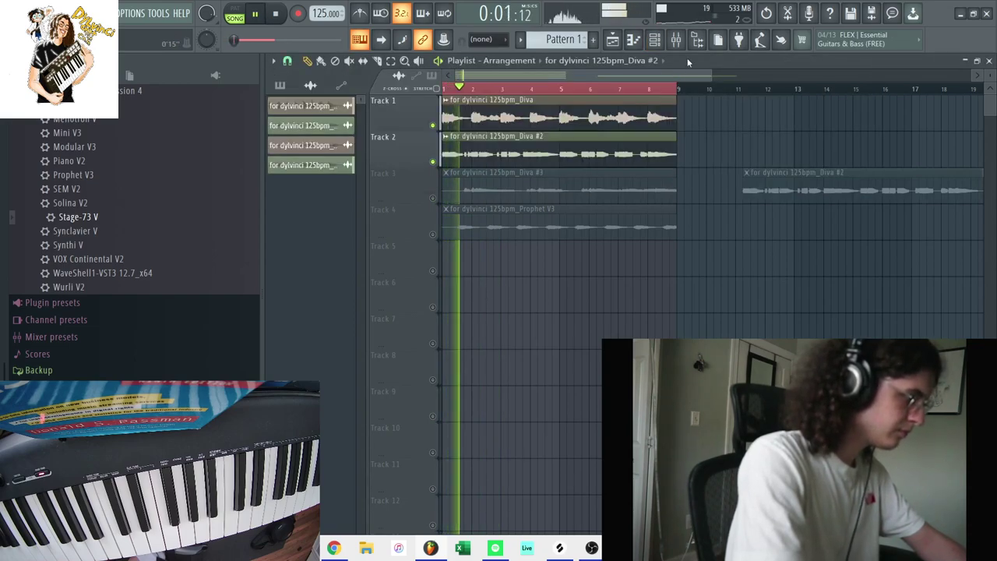
key(F6)
drag(312, 153, 312, 143)
click(676, 40)
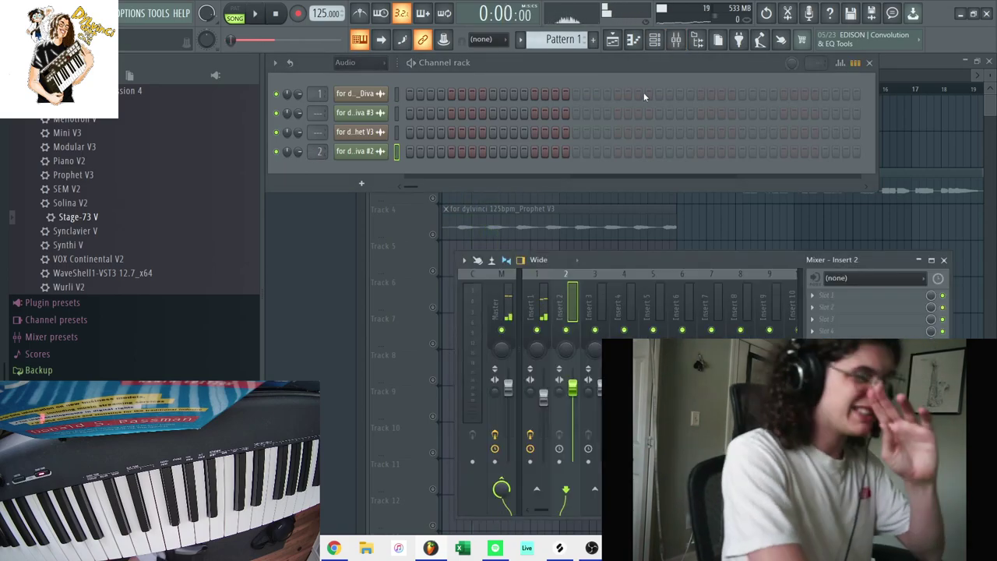
Reset the volume of Insert 1 and add FabFilter Pro-Q 3 to the first effect slot of Insert 2
right_click(556, 379)
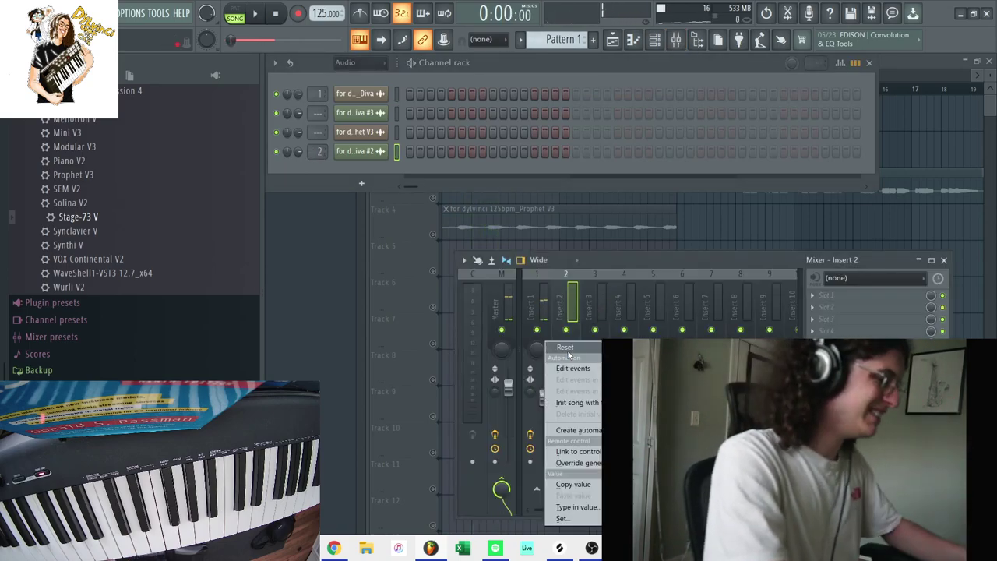
click(564, 347)
click(854, 307)
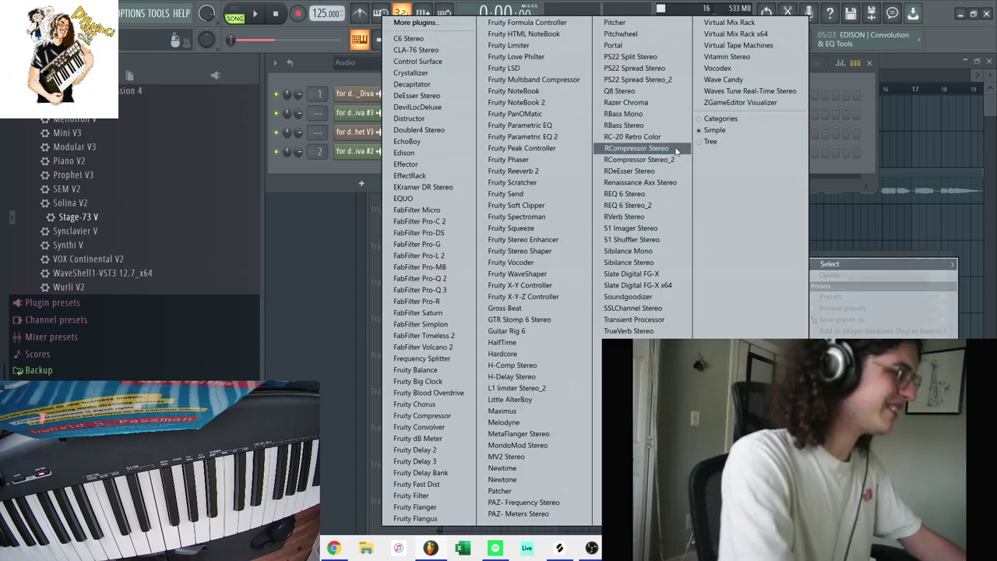
click(420, 289)
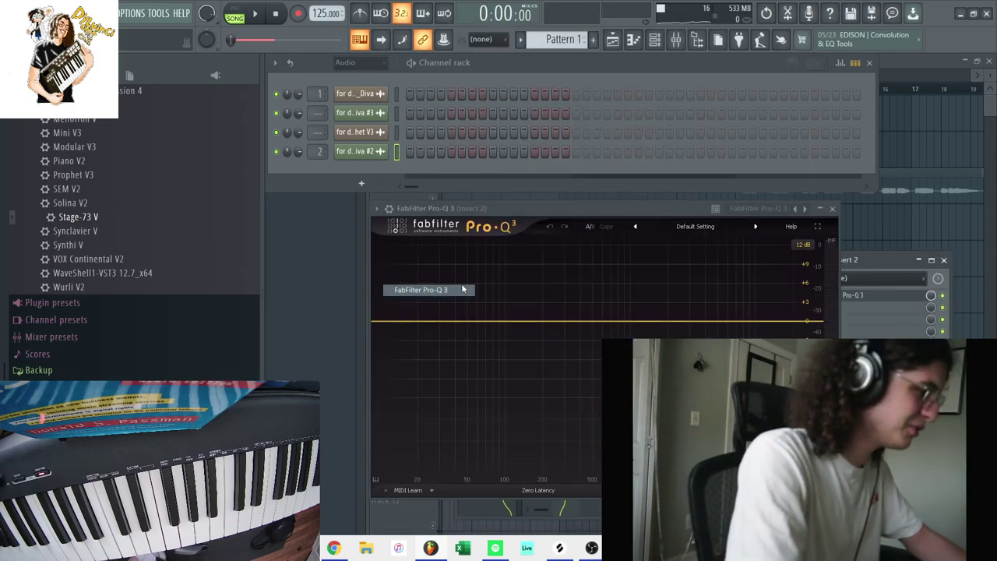
Create a 12 dB/oct Low Cut band at about 318 Hz in Pro-Q 3 during playback
click(457, 336)
key(space)
drag(462, 355, 470, 371)
click(415, 441)
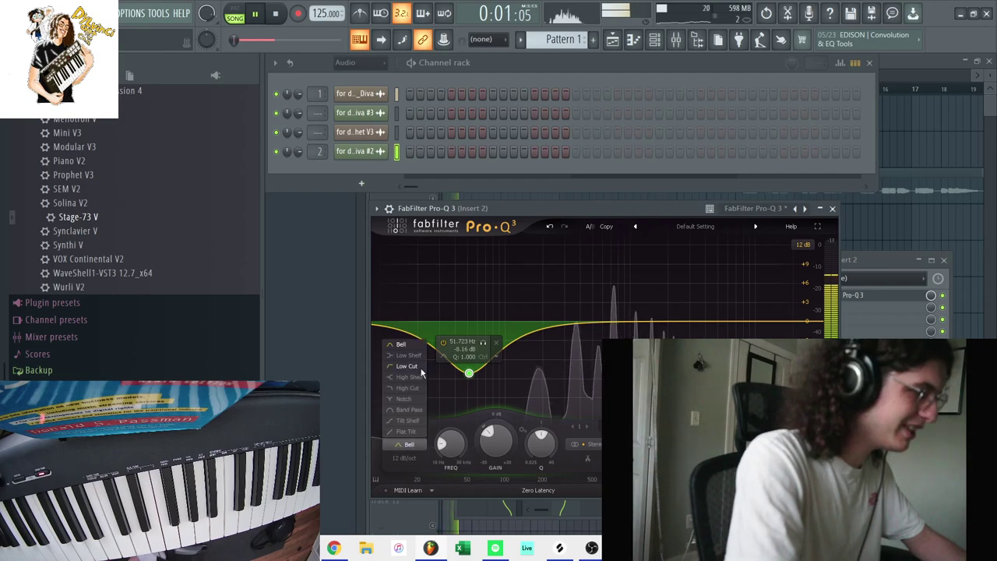
click(421, 366)
drag(474, 330, 572, 318)
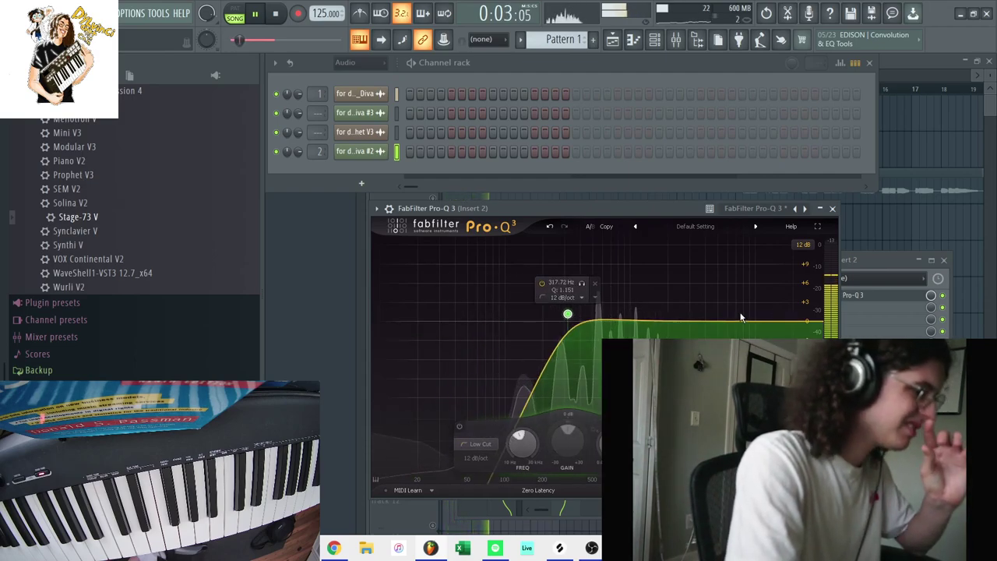
Add ValhallaVintageVerb after the EQ on Insert 2 with a 19.5 % mix and close both plugin windows
click(848, 265)
click(841, 306)
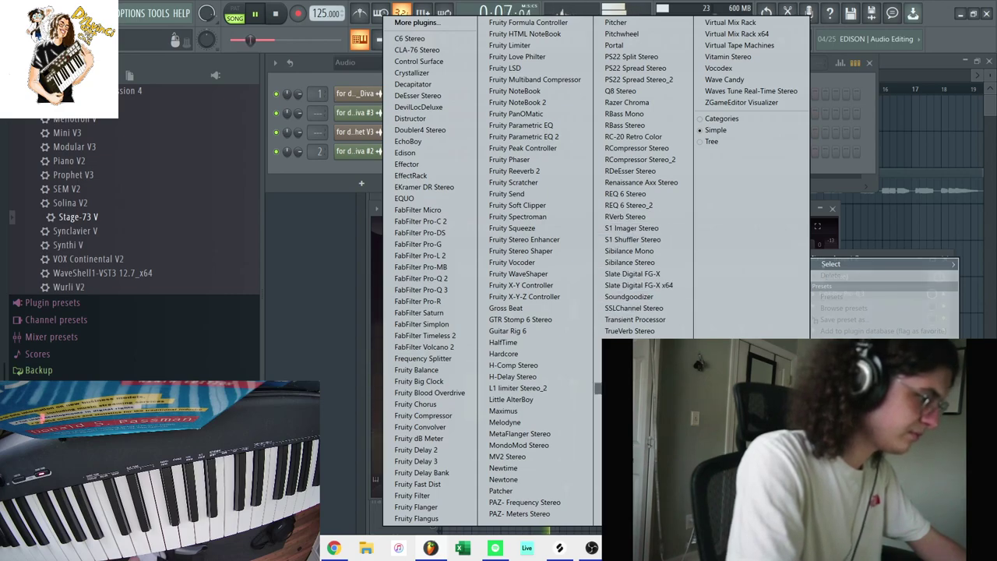
click(639, 434)
drag(426, 311, 427, 316)
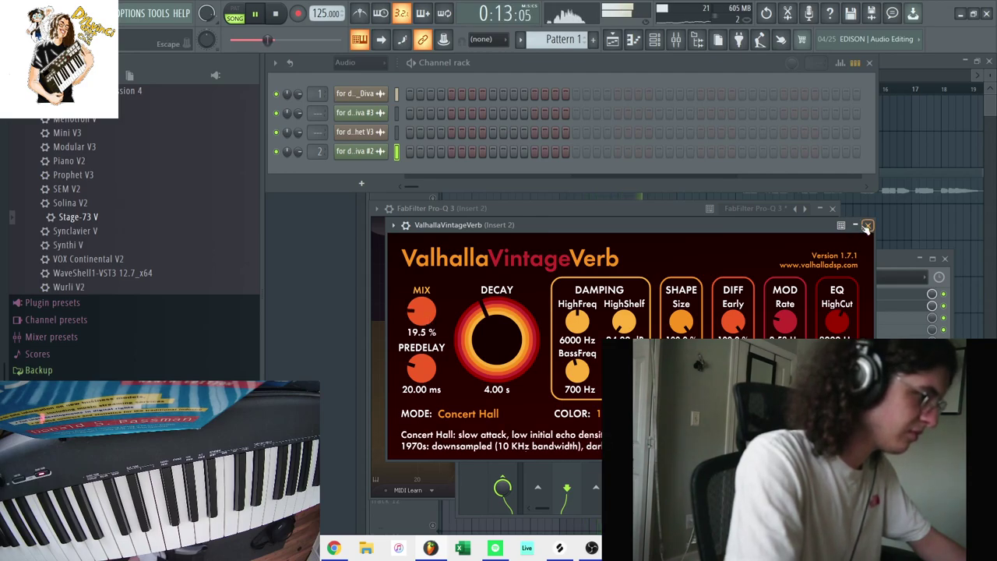
click(867, 226)
click(830, 208)
click(832, 208)
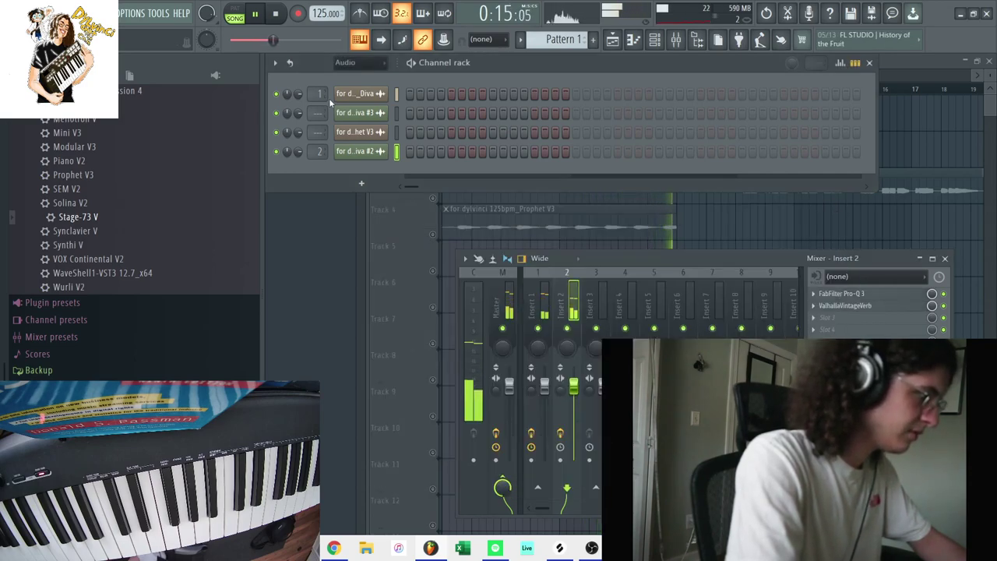
Set the time-stretching mode of the Diva and Diva #2 audio channels to Stretch
click(362, 95)
click(671, 266)
click(669, 286)
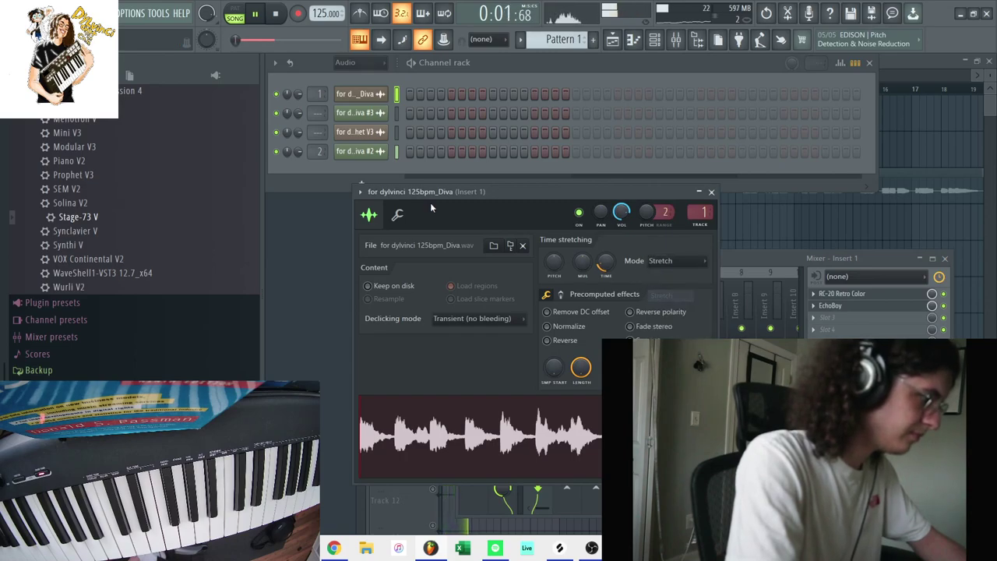
click(374, 153)
click(584, 178)
click(582, 214)
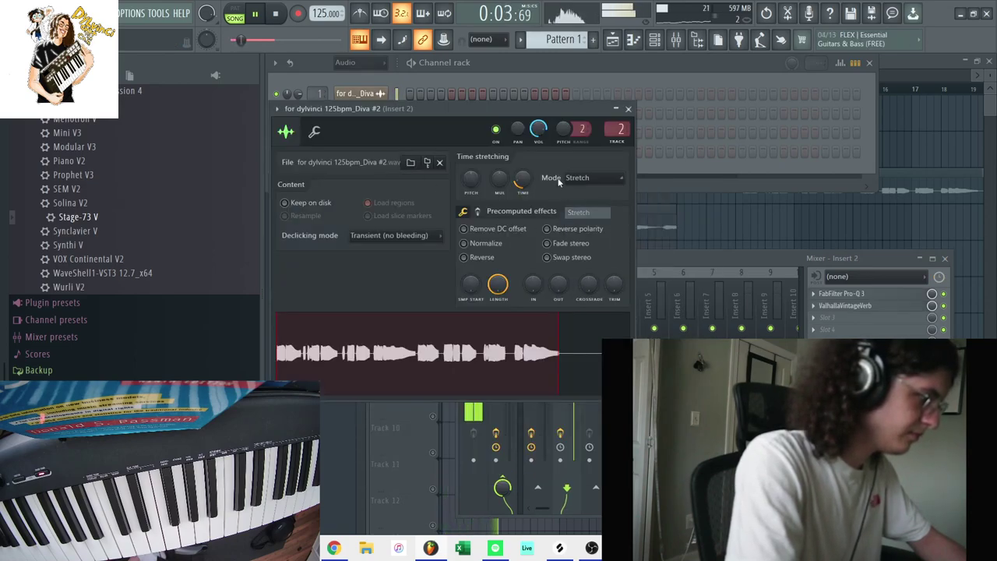
Stop playback, turn on playlist Track 5 holding Pattern 1, and start recording
key(space)
click(362, 94)
click(434, 271)
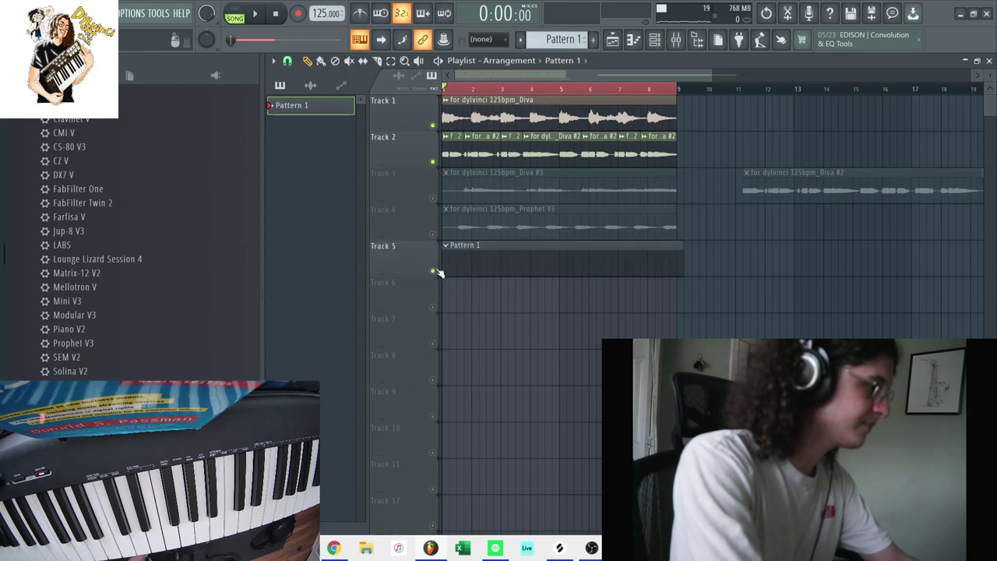
click(297, 14)
click(471, 341)
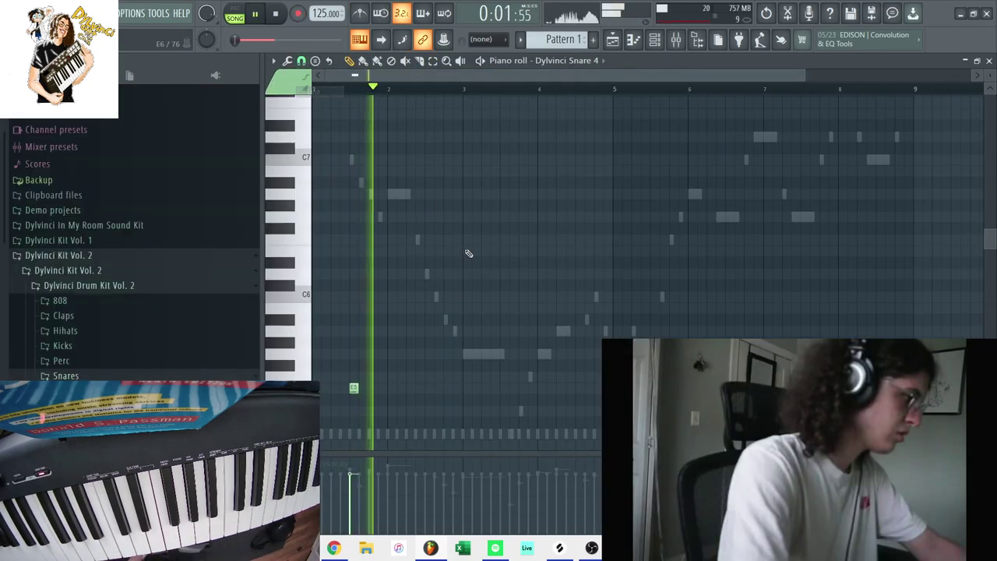
Repeat the E5 note of Dylvinci Snare 4 once per bar across all eight bars and close the piano roll
drag(428, 377, 503, 388)
key(ctrl+b)
key(ctrl+d)
key(ctrl+b)
drag(590, 387, 656, 388)
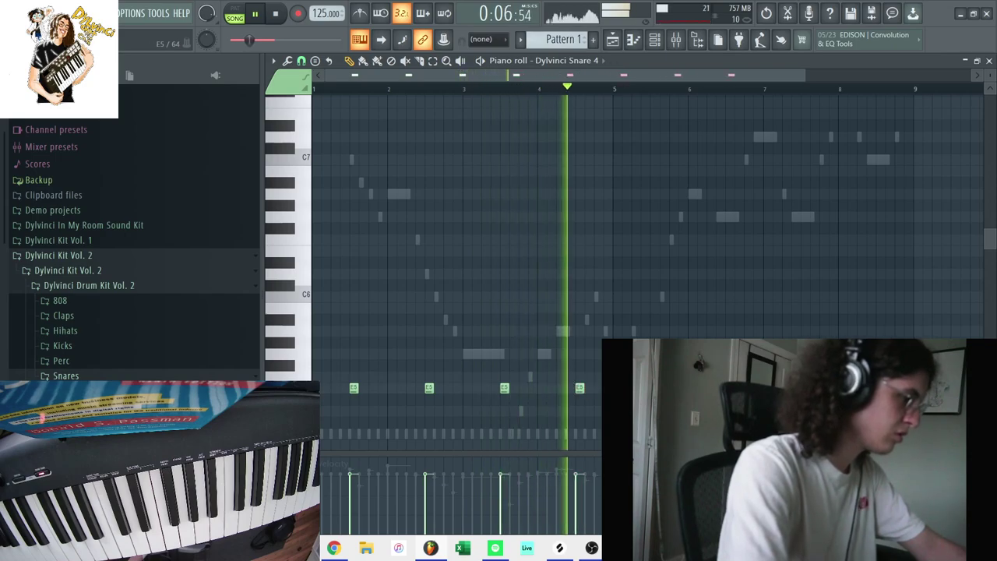
click(989, 61)
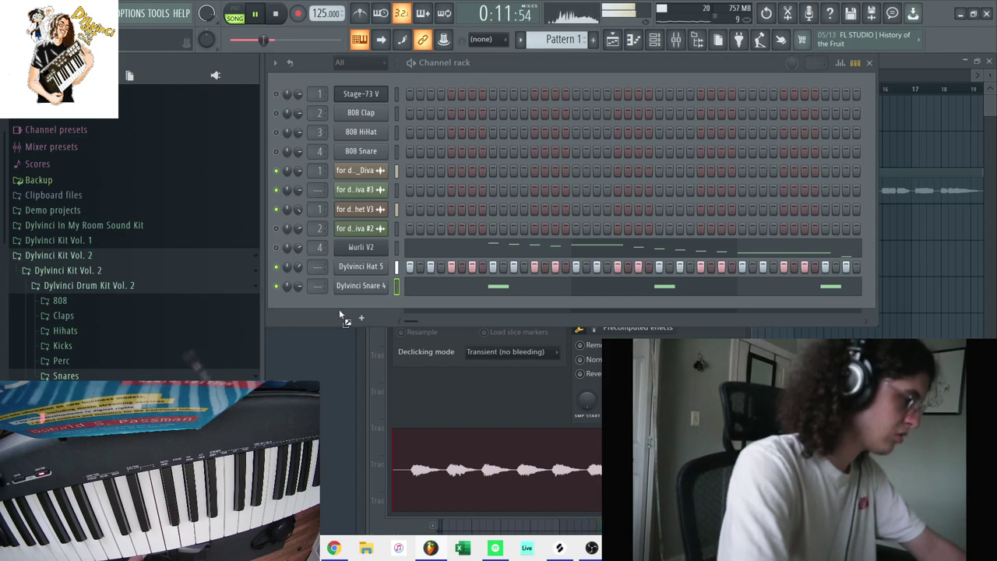
Place Dylvinci Snare 3 hits at C5 in bars 4 and 8 in its piano roll
right_click(382, 302)
click(467, 304)
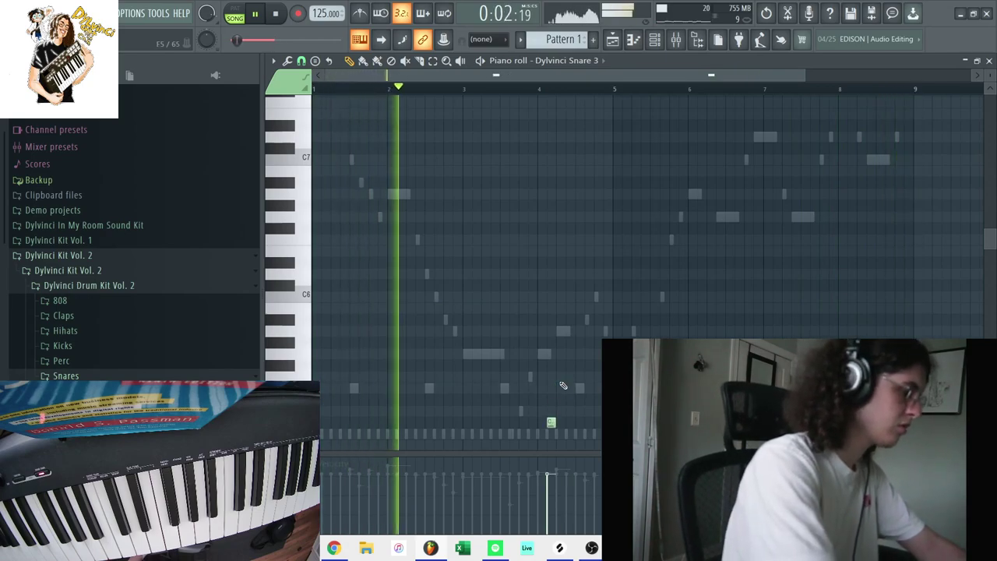
key(F6)
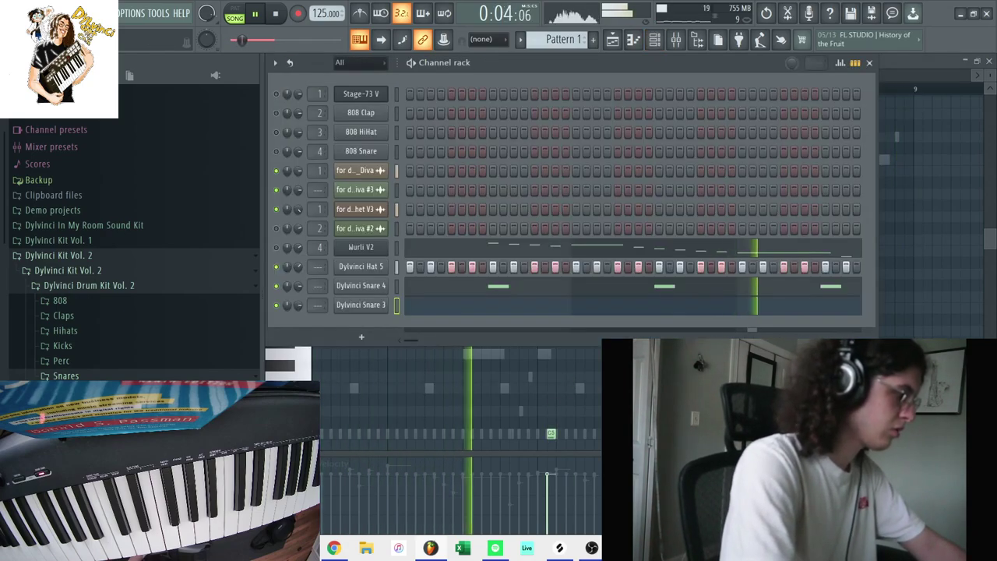
Place Dylvinci Snare 8 hits at C5 near the ends of bars 4 and 8 and set the channel to cut itself
right_click(366, 322)
click(404, 327)
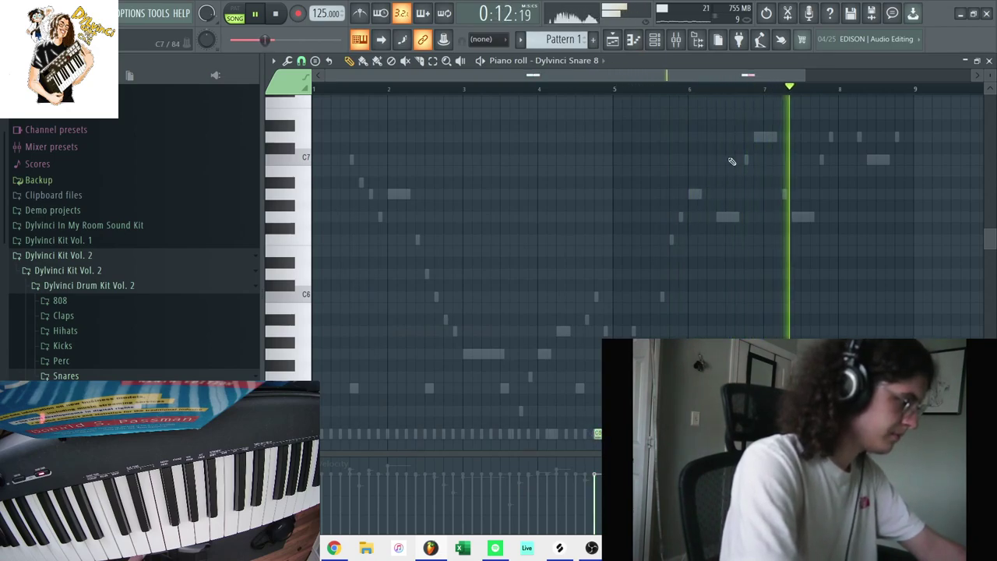
key(F6)
right_click(361, 322)
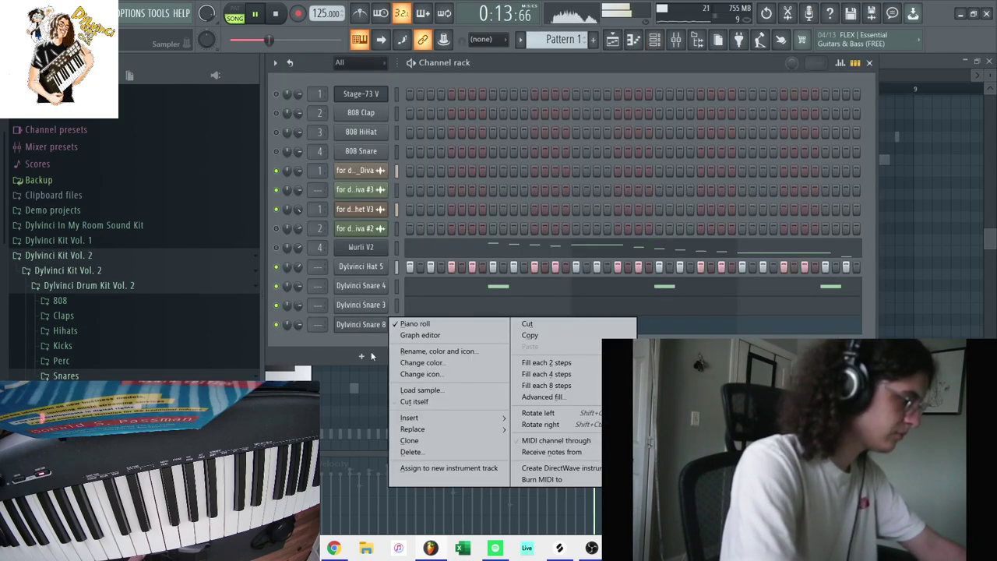
click(402, 402)
Review the Dylvinci Hat 5 notes in the piano roll and lower the channel's volume
right_click(373, 265)
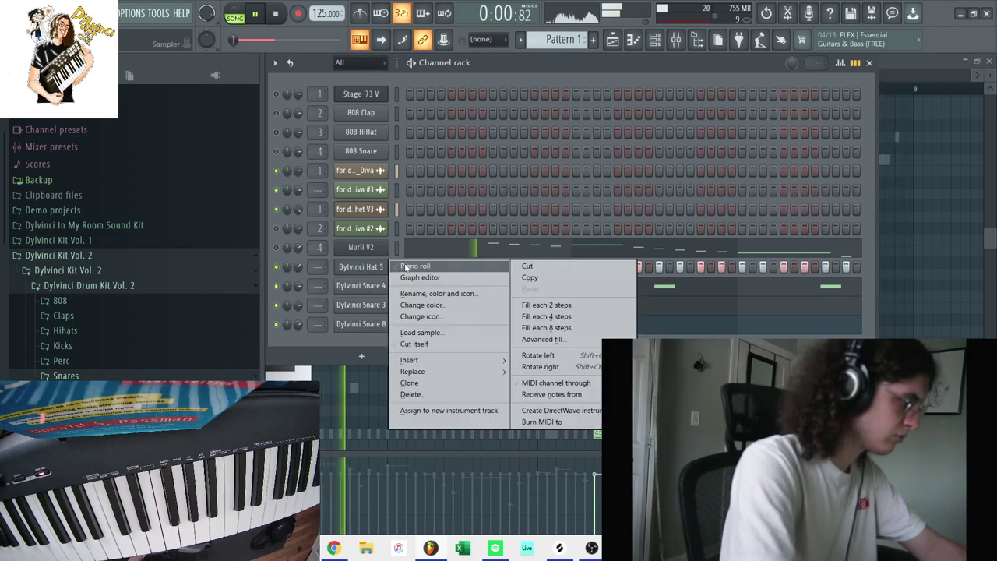
click(409, 266)
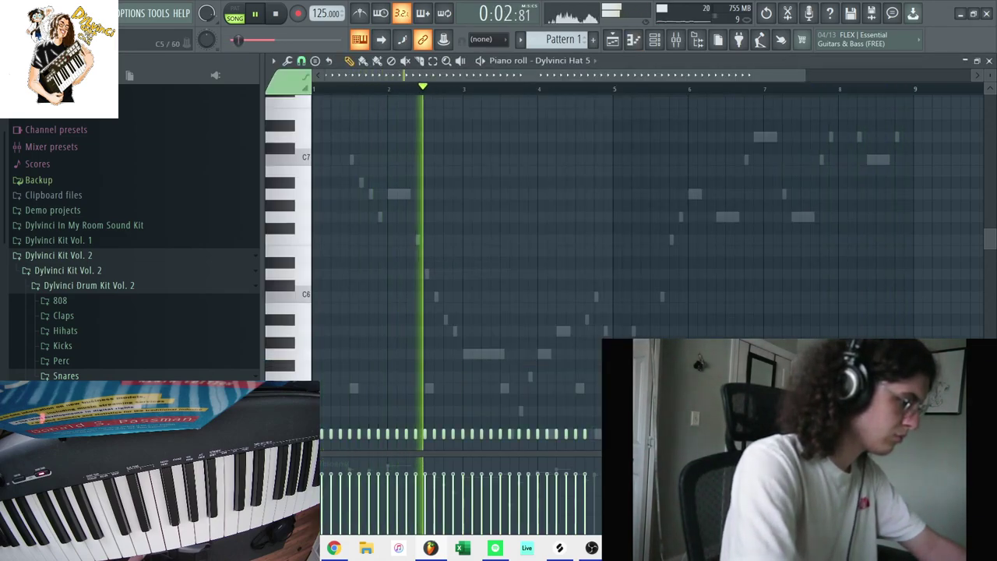
click(978, 61)
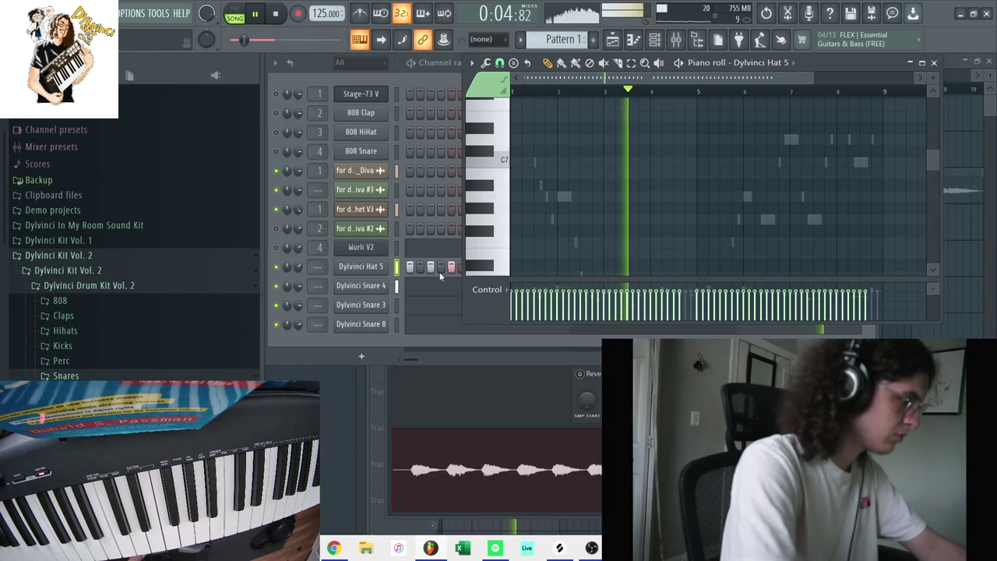
drag(299, 266, 299, 277)
click(652, 289)
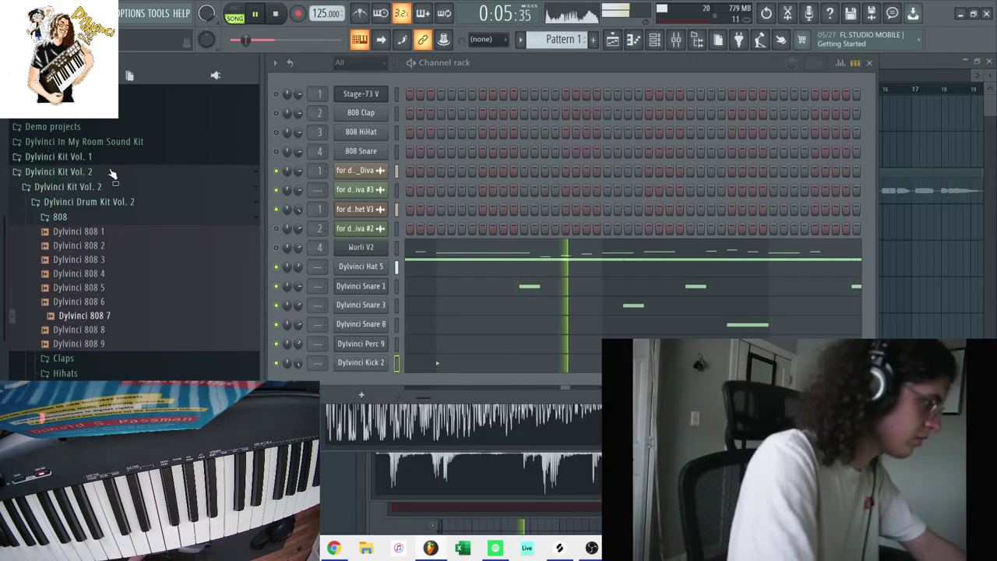
Add the reFX Nexus VST generator from the installed plugins as a new channel below Dylvinci Kick 2
scroll(113, 174, up, 3)
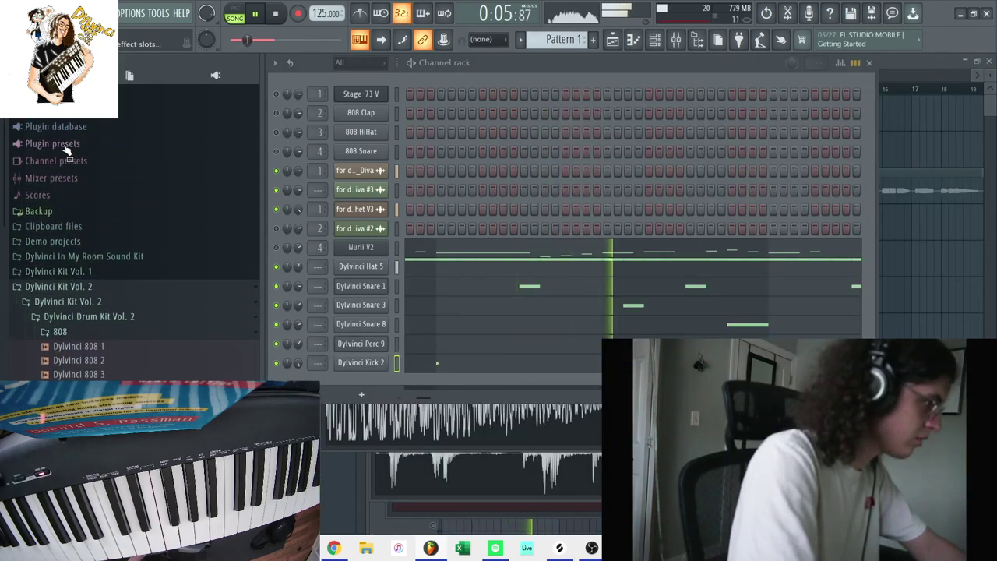
click(56, 127)
click(52, 172)
click(64, 202)
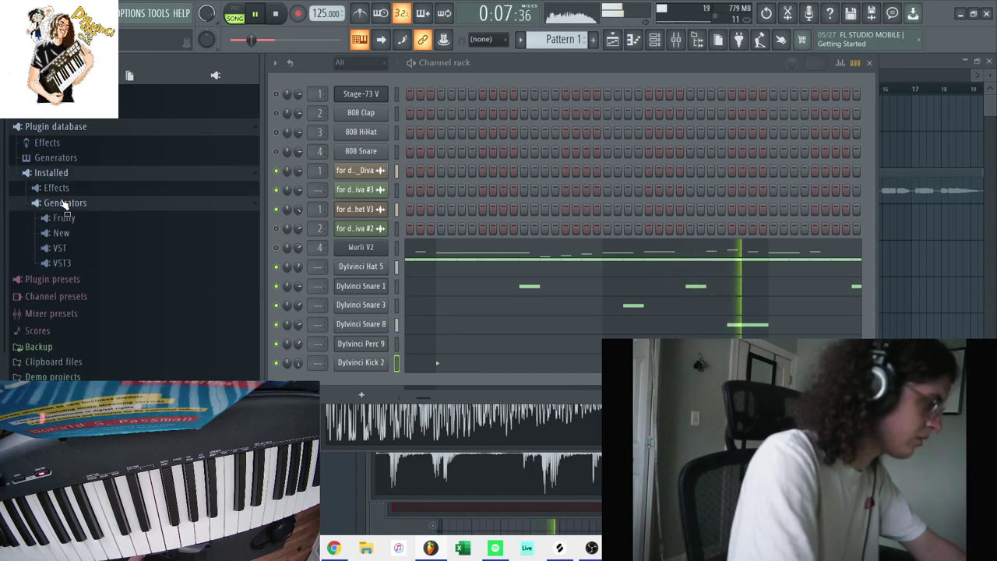
click(59, 248)
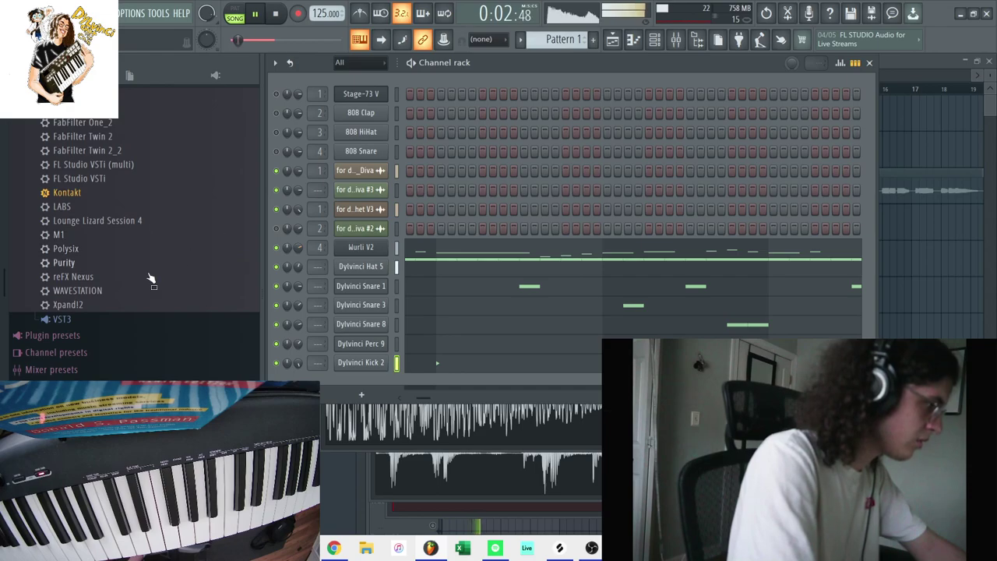
drag(59, 278, 353, 374)
click(506, 549)
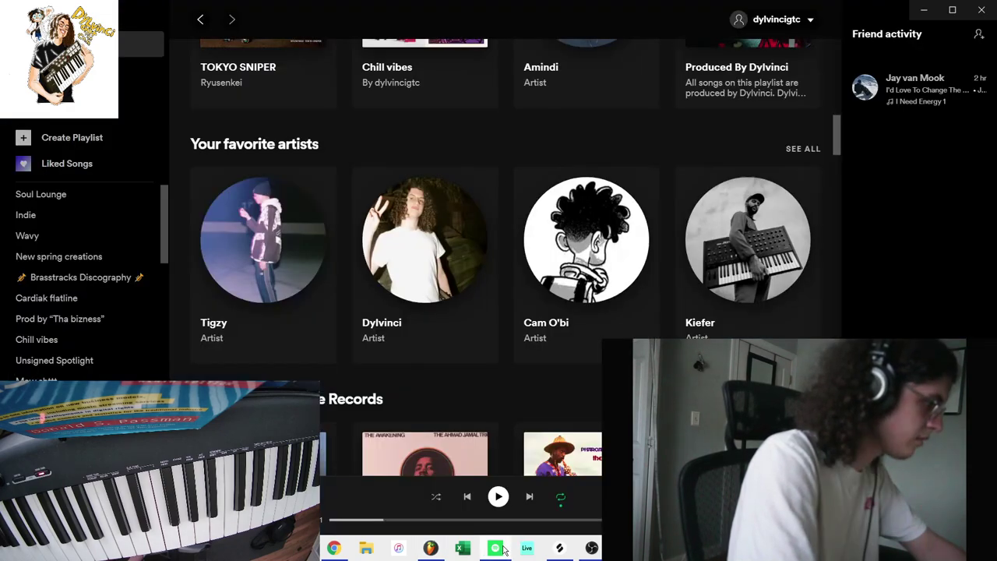
click(504, 550)
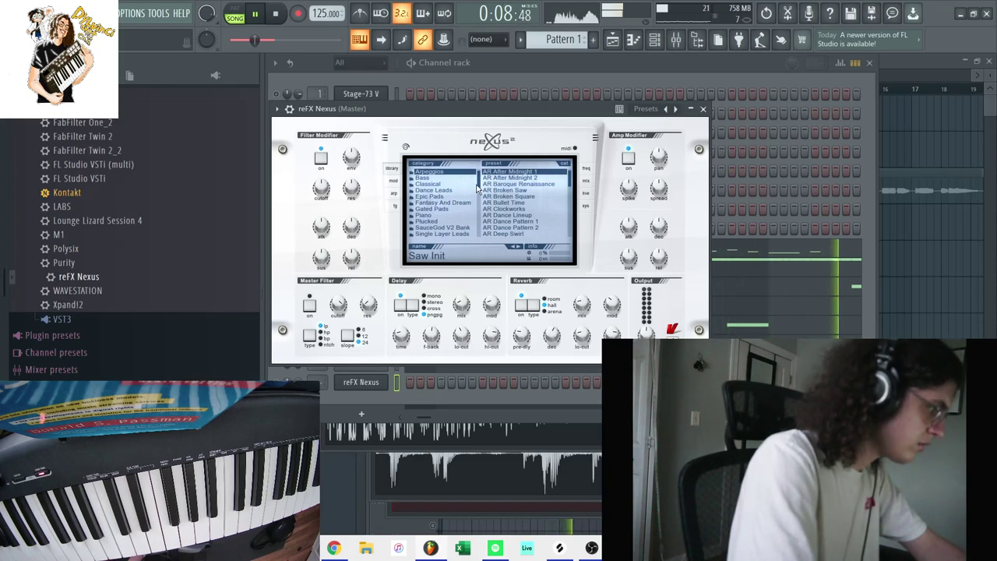
Load the BA Basic Sine preset from the Bass category in Nexus and close the synth window
scroll(477, 185, down, 2)
scroll(478, 183, up, 1)
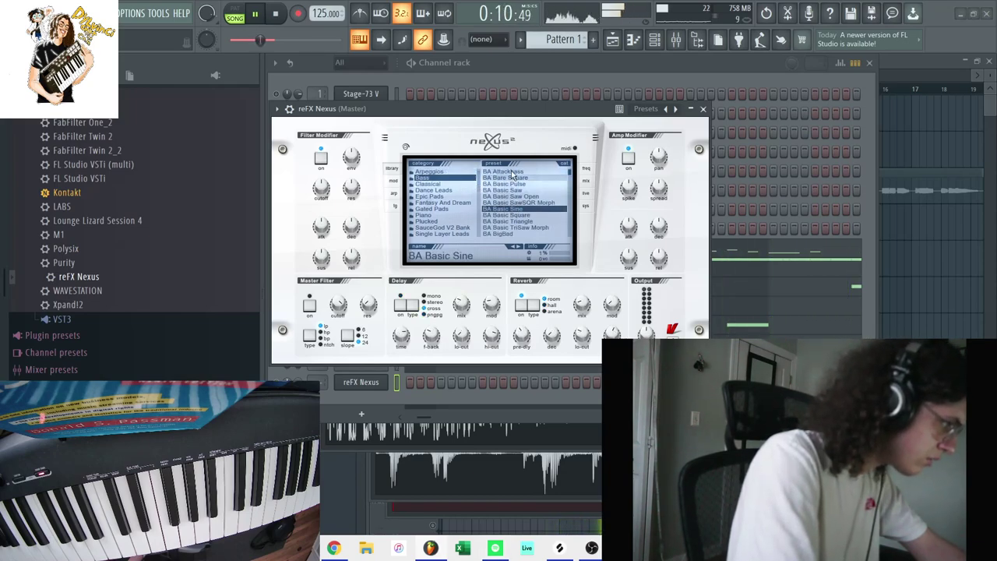
key(Escape)
Open the reFX Nexus piano roll and place an A6 bass note at the start of bar 1
right_click(379, 382)
click(414, 363)
key(space)
drag(597, 230, 429, 70)
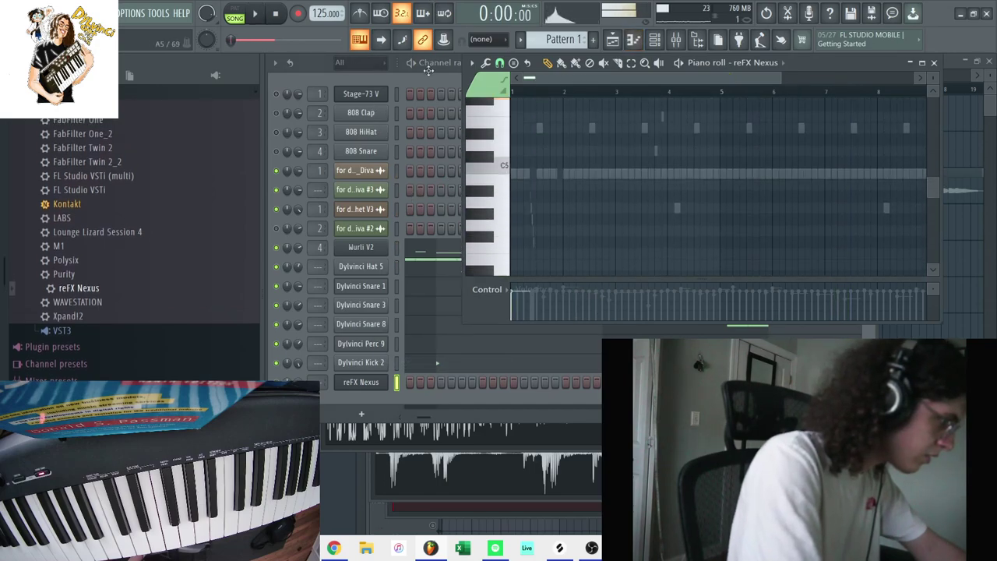
scroll(514, 137, up, 4)
key(space)
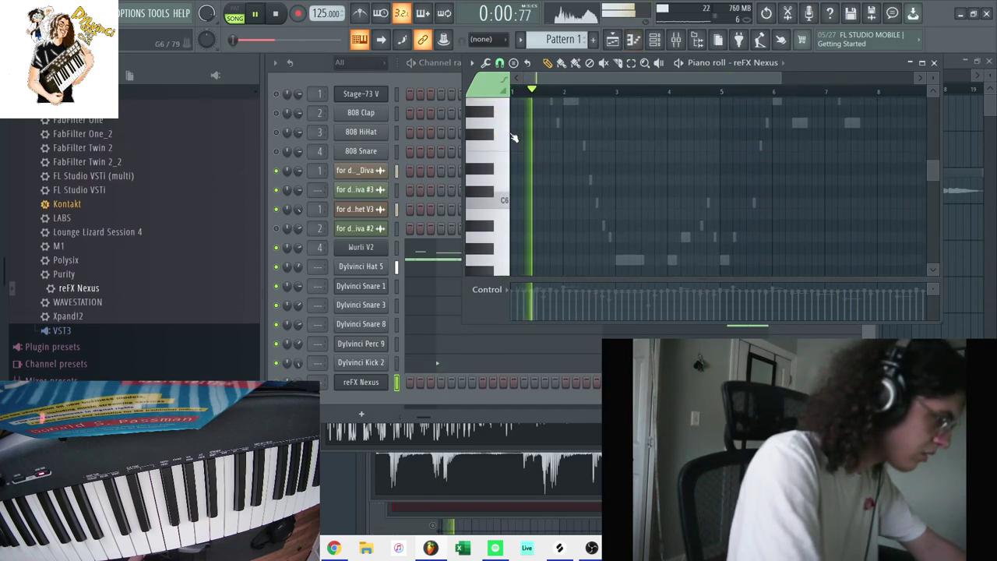
key(space)
scroll(526, 128, up, 1)
click(514, 133)
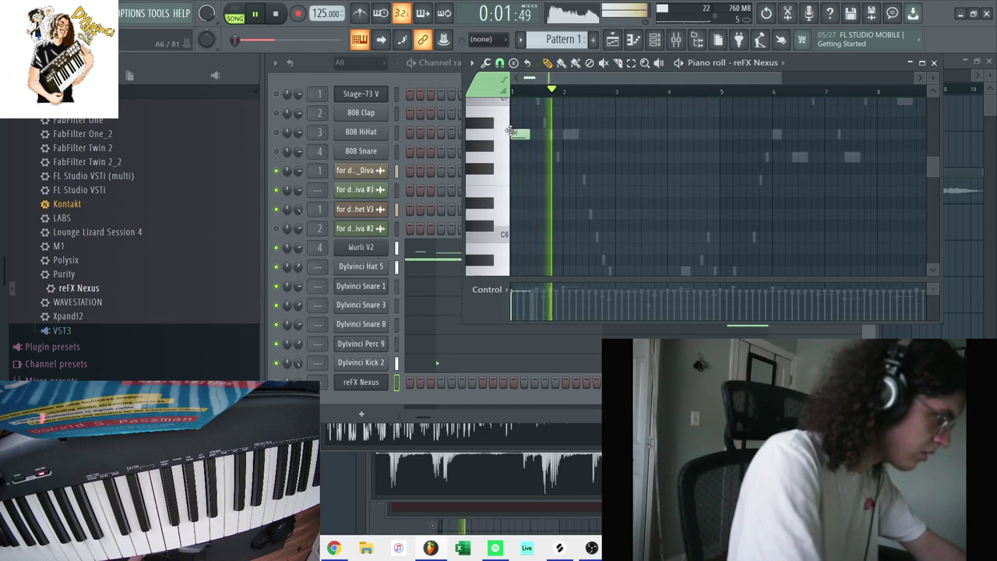
Continue the bass line with F6 late in bar 1, A6, C7 and F6 in bar 3, and G6 in bar 4
key(space)
key(space)
click(558, 179)
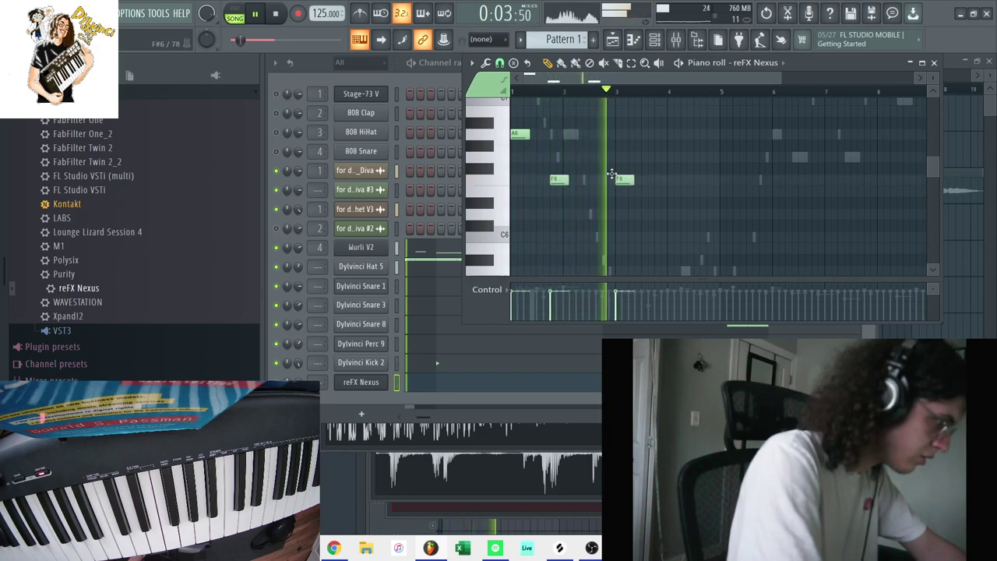
click(619, 134)
scroll(619, 129, up, 2)
click(632, 134)
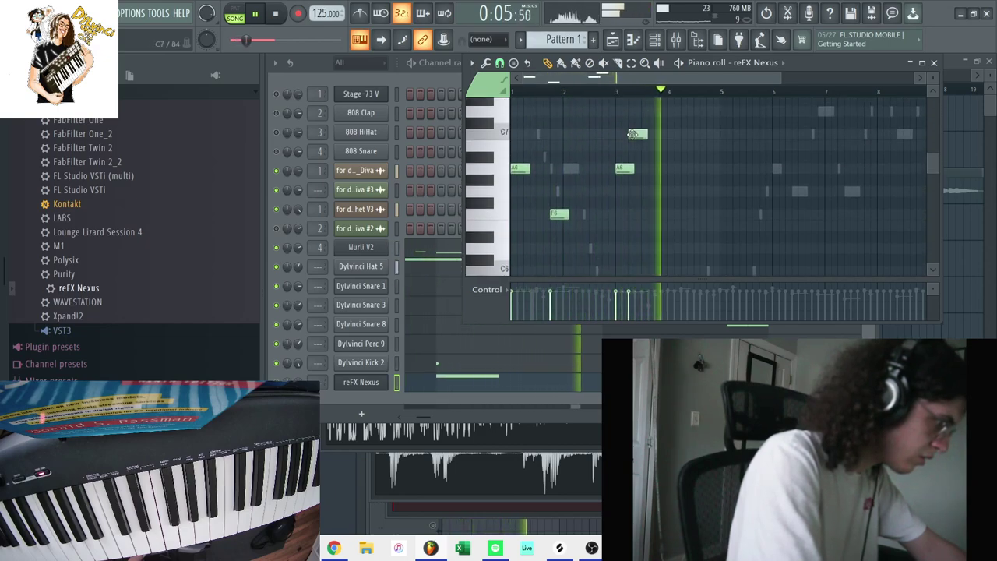
drag(633, 134, 638, 134)
key(space)
click(656, 216)
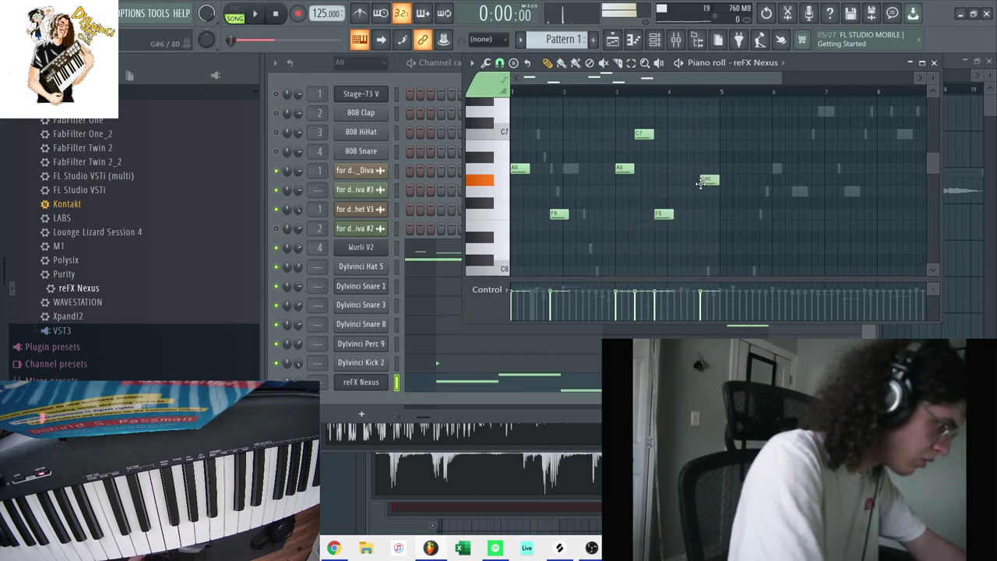
Duplicate the four-bar bass line into bars 5 to 8, transpose all notes down three octaves, and close the piano roll
key(ctrl+b)
key(ctrl+d)
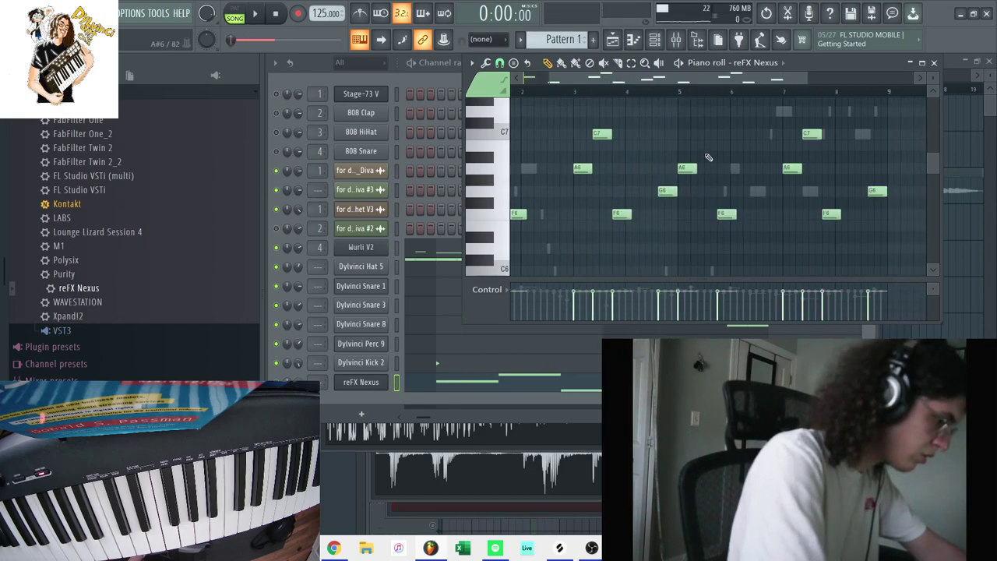
key(ctrl+Down)
key(ctrl+Down)
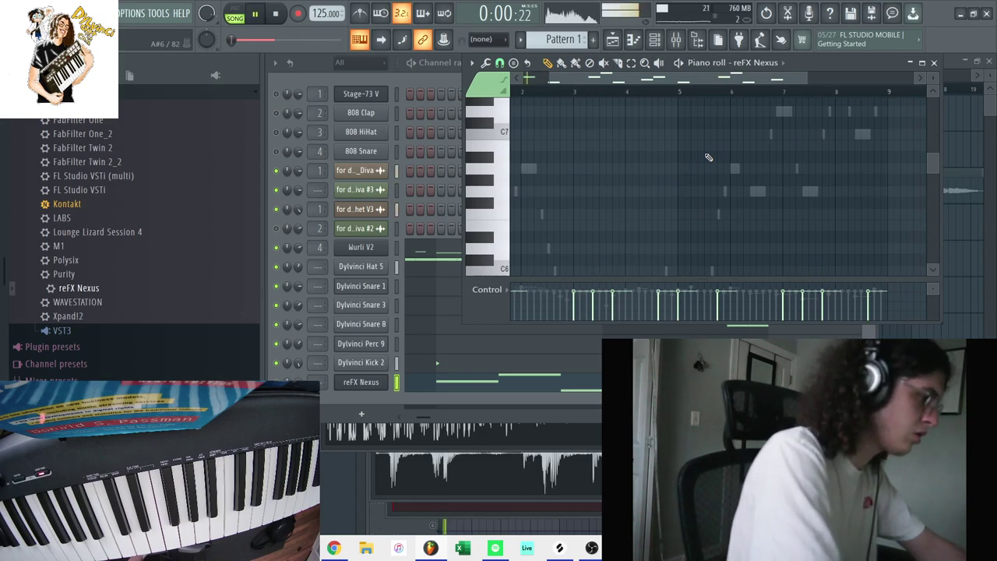
click(934, 63)
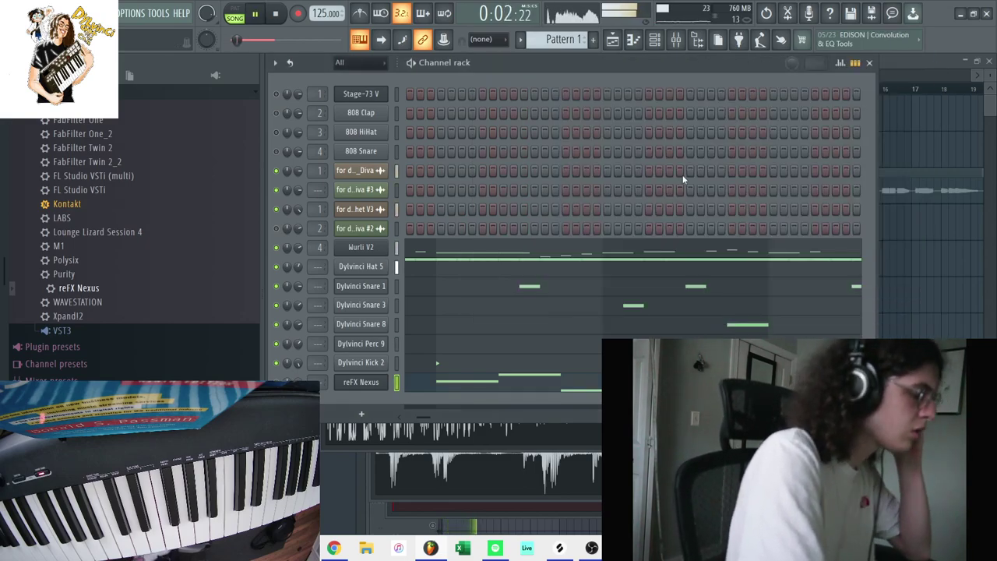
Add two D3 notes in bar 2 and one D3 note in bar 4 of the reFX Nexus bass line
right_click(360, 380)
click(412, 359)
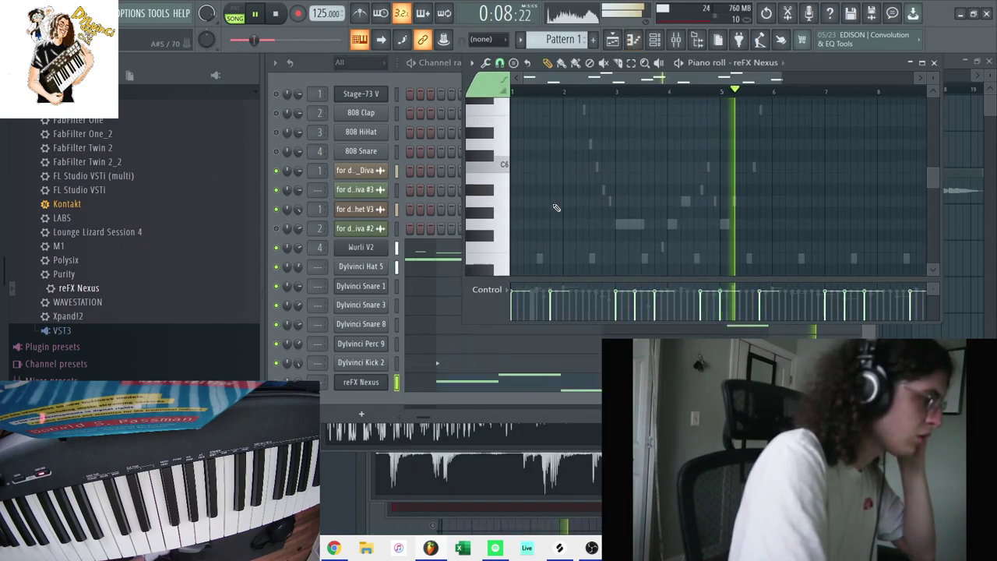
scroll(572, 148, down, 8)
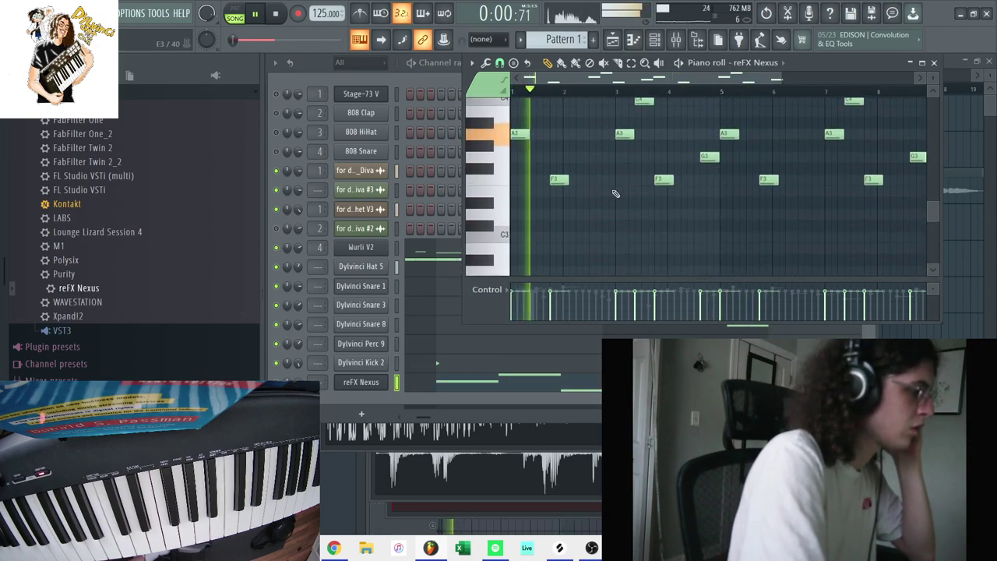
click(596, 216)
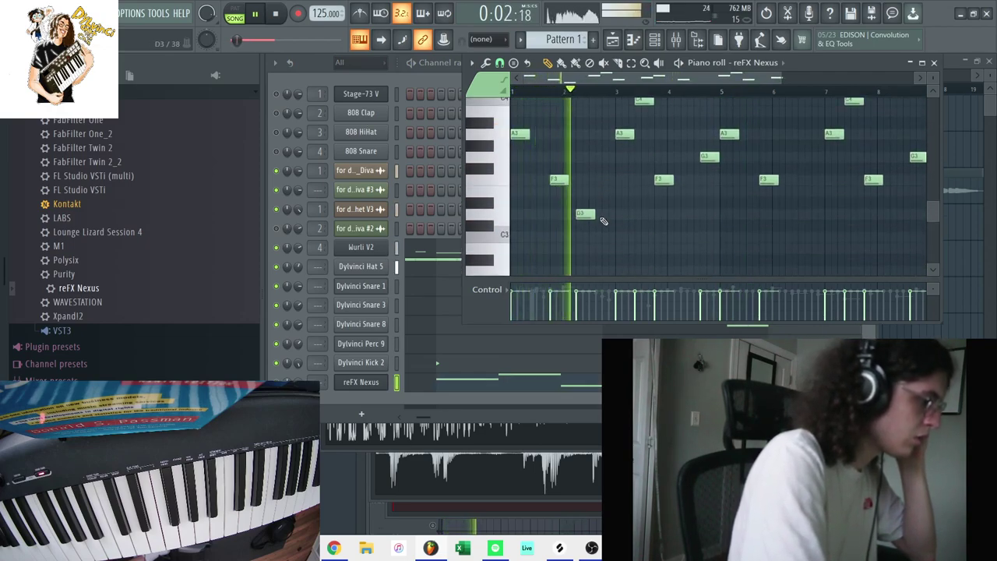
click(685, 214)
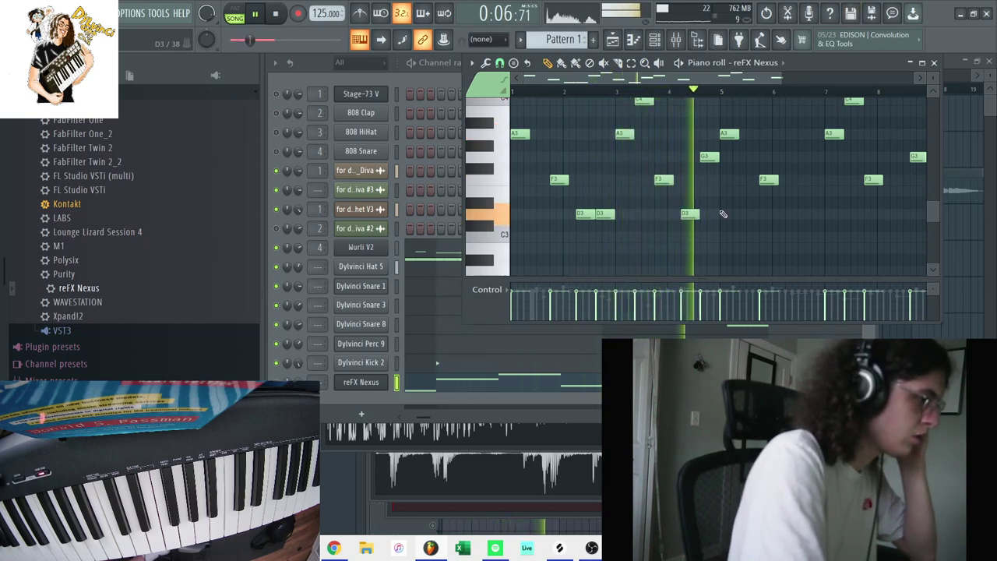
Delete the bass notes in bars 5 to 8
drag(726, 230, 923, 98)
key(Delete)
drag(828, 130, 187, 153)
scroll(614, 189, down, 2)
Lower the C4 note in bar 3 by one octave and duplicate the four-bar bass line into bars 5 to 8
drag(636, 163, 641, 146)
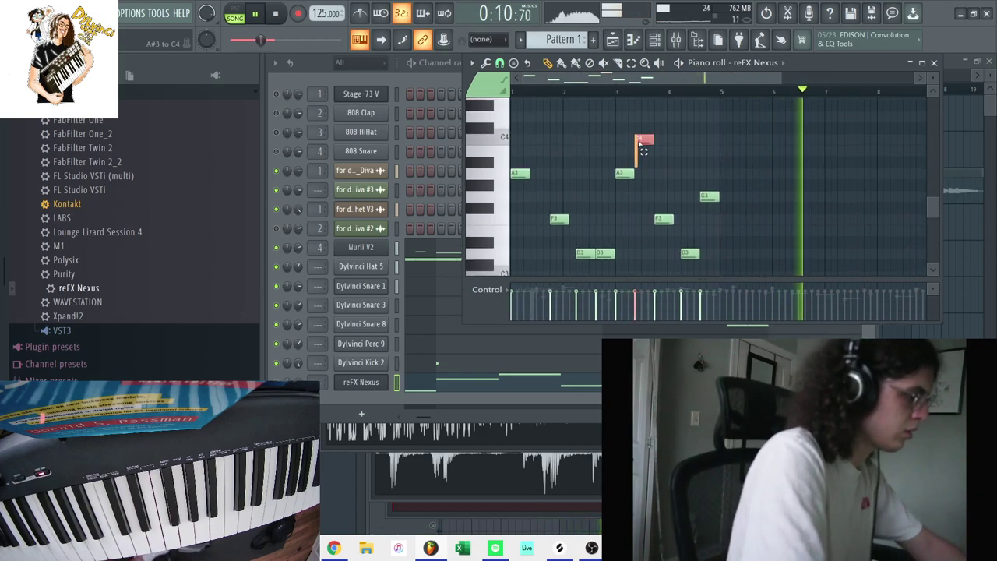
key(ctrl+Down)
key(ctrl+a)
key(ctrl+b)
click(771, 62)
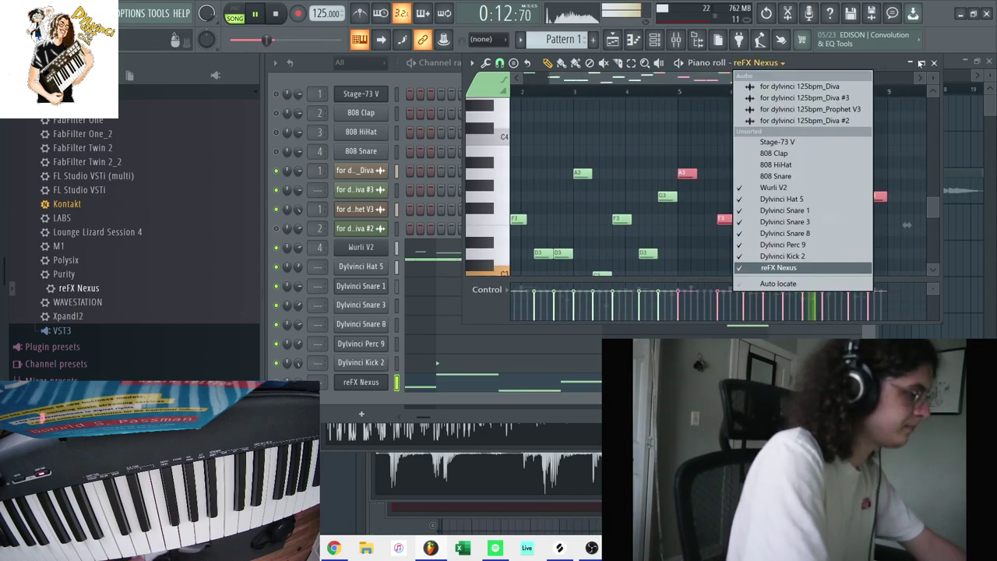
click(933, 63)
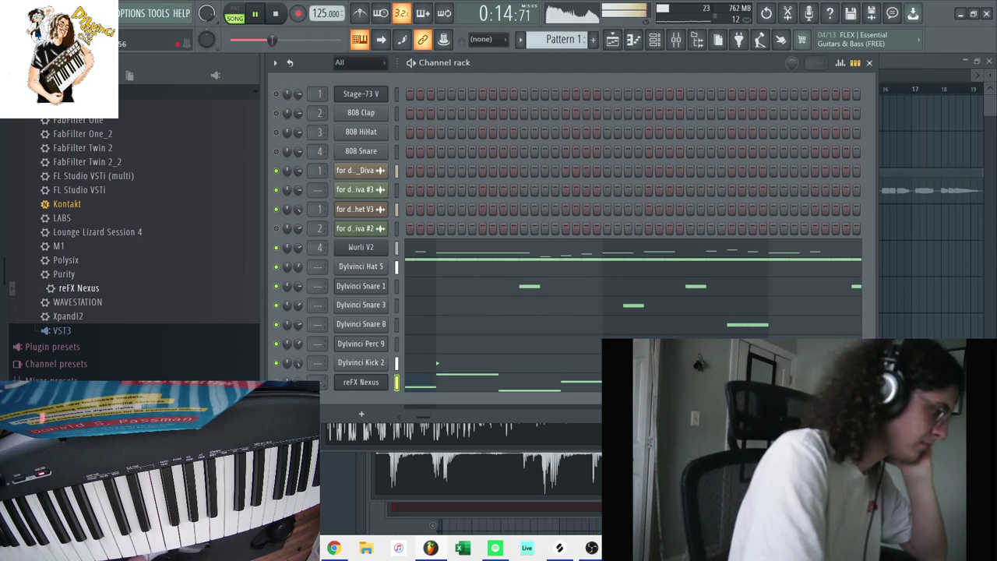
right_click(299, 342)
click(319, 348)
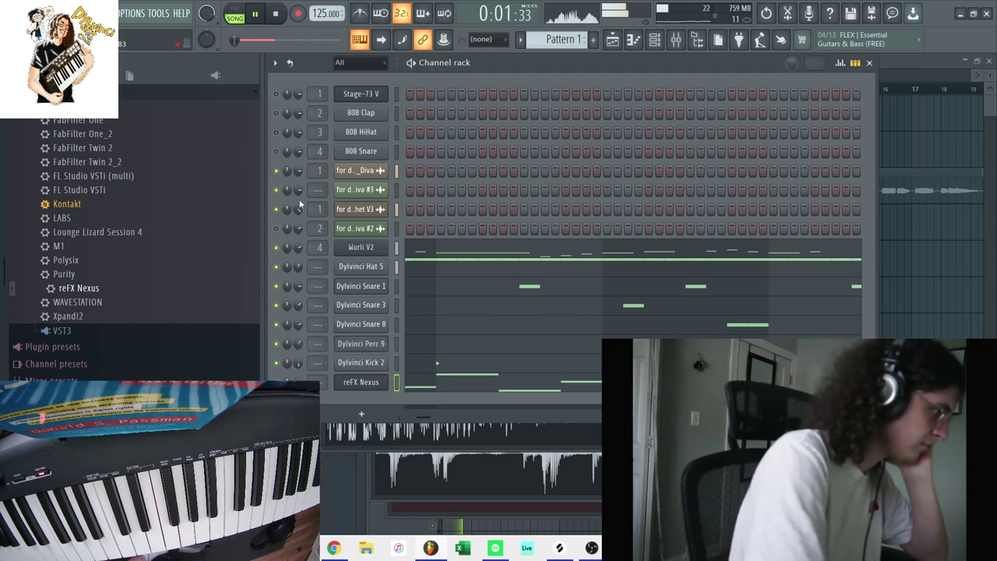
scroll(143, 187, up, 5)
click(289, 63)
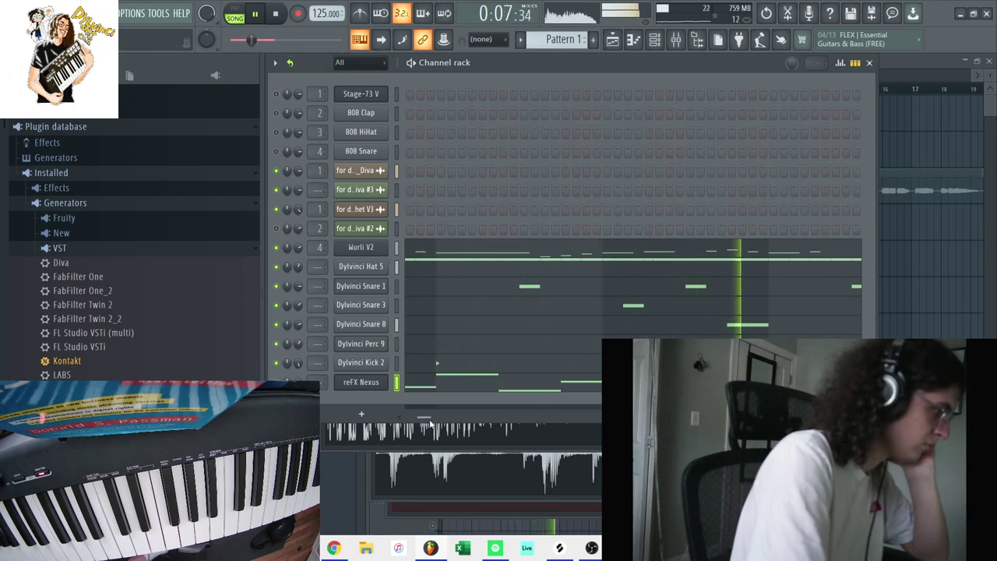
click(290, 64)
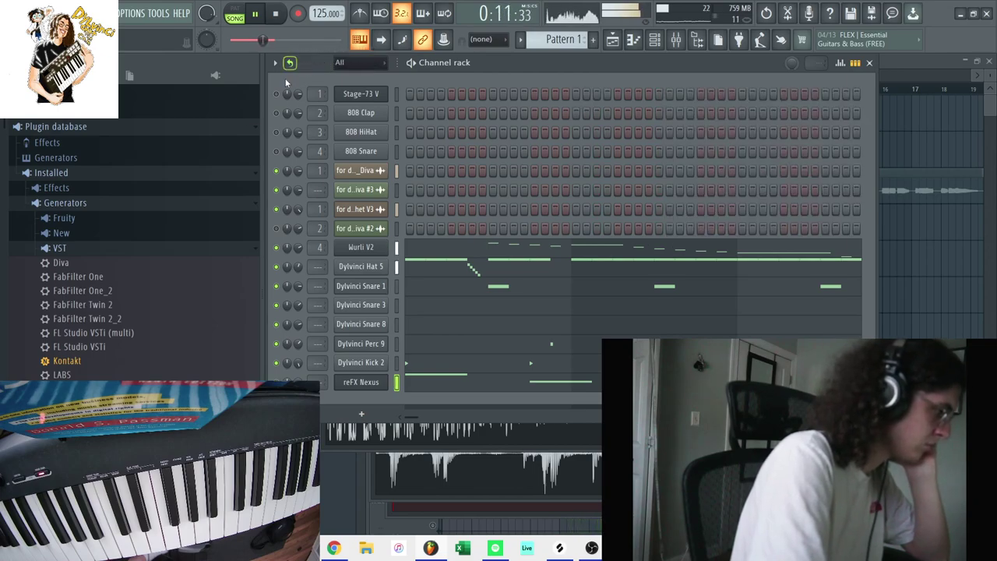
Collapse the open browser folders and open the Portal effect on mixer Insert 1
click(131, 112)
click(132, 97)
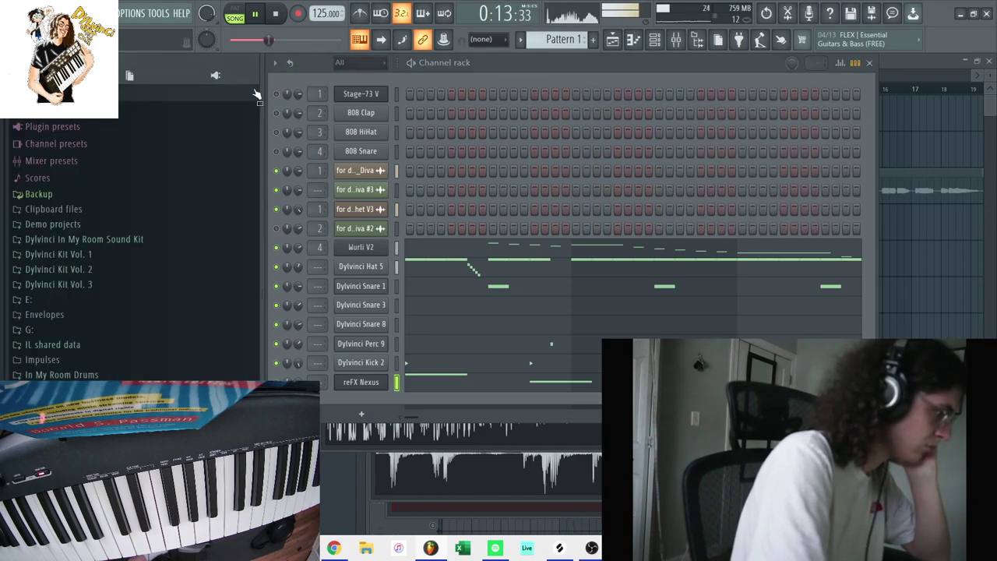
click(676, 41)
click(543, 311)
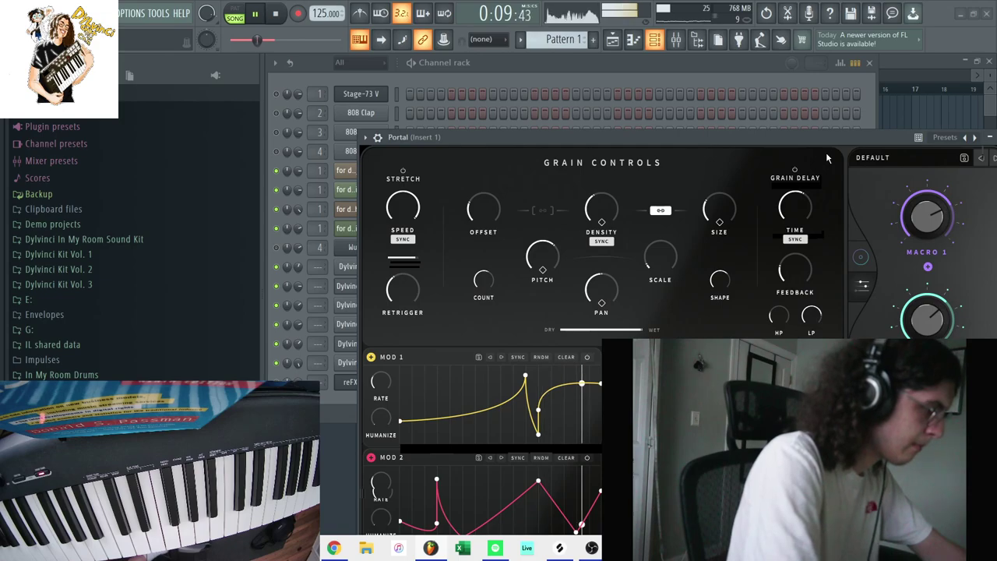
Switch Portal from the XY control to its effects section and reposition the plugin so the section is in view
drag(827, 152, 658, 159)
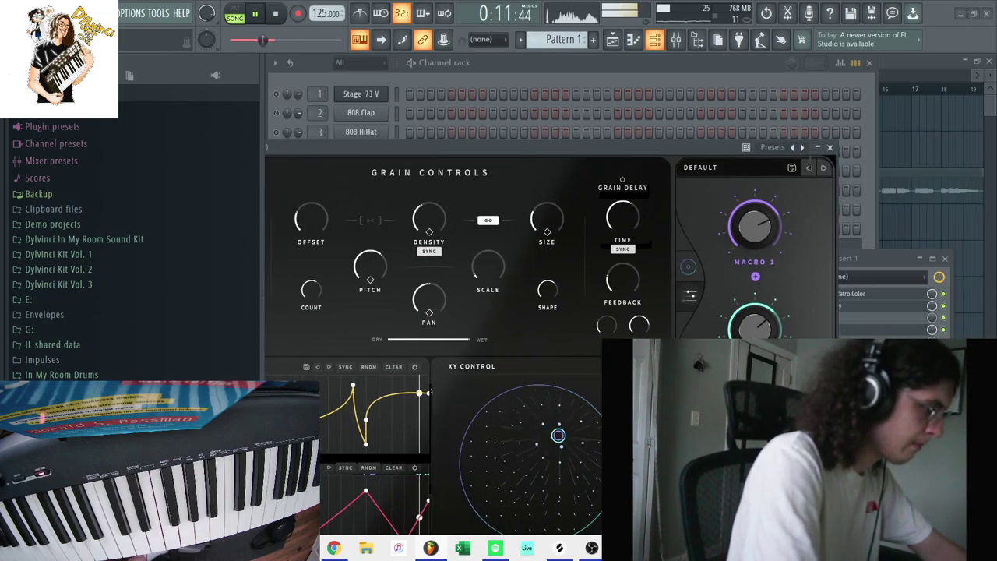
click(689, 296)
drag(619, 150, 699, 92)
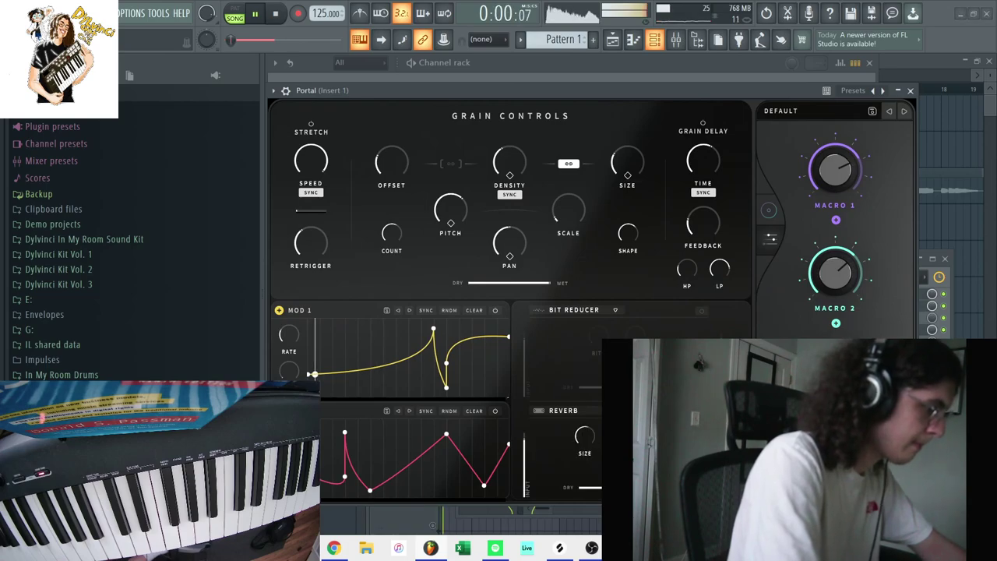
Route the selected Dylvinci drum channels and reFX Nexus to separate mixer tracks starting from Insert 4
click(951, 328)
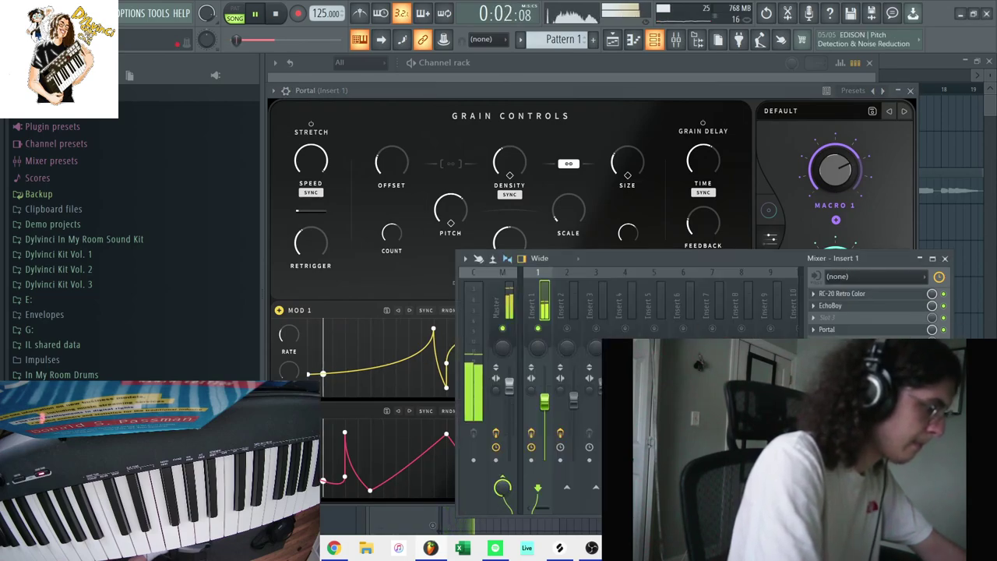
click(675, 40)
click(674, 41)
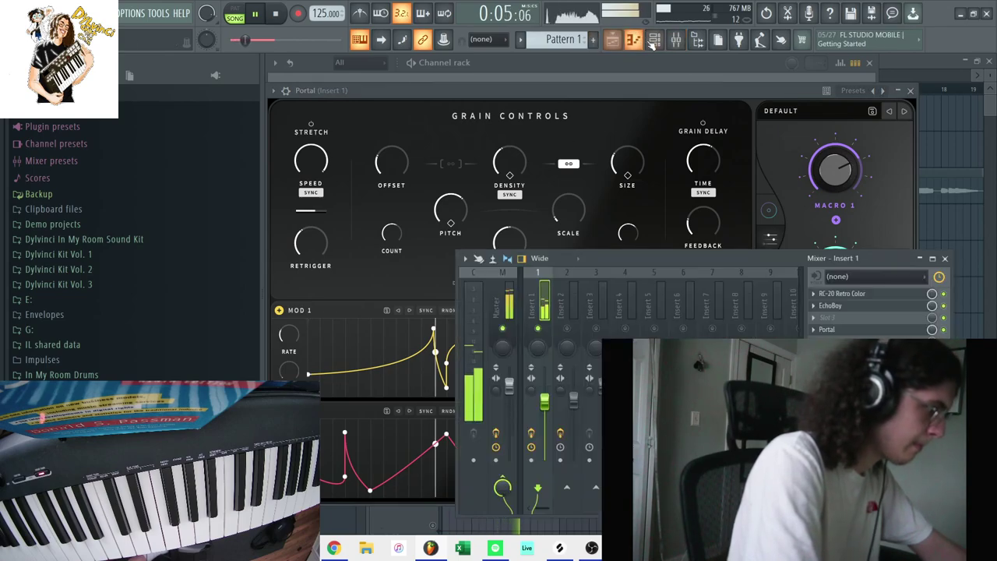
key(F6)
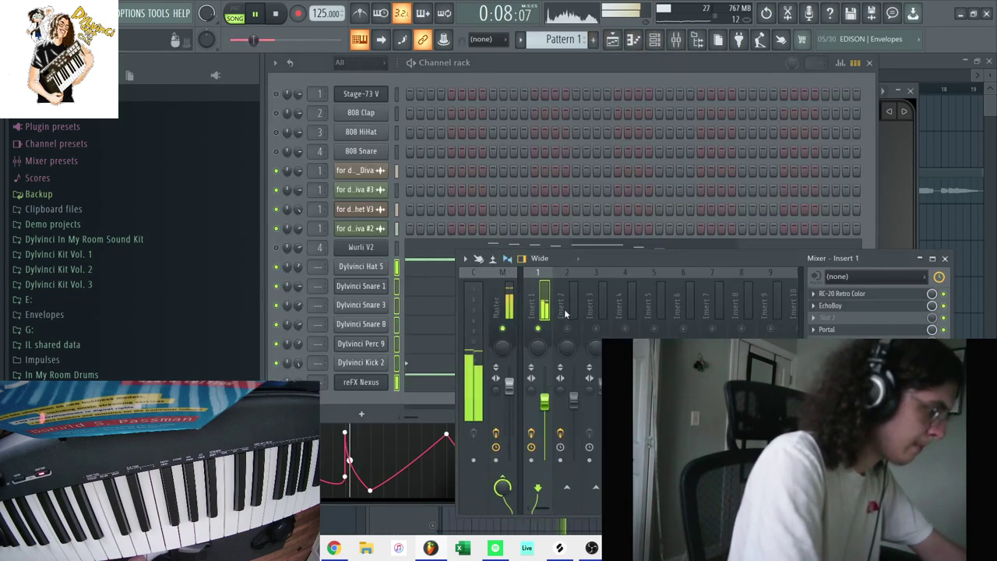
right_click(565, 311)
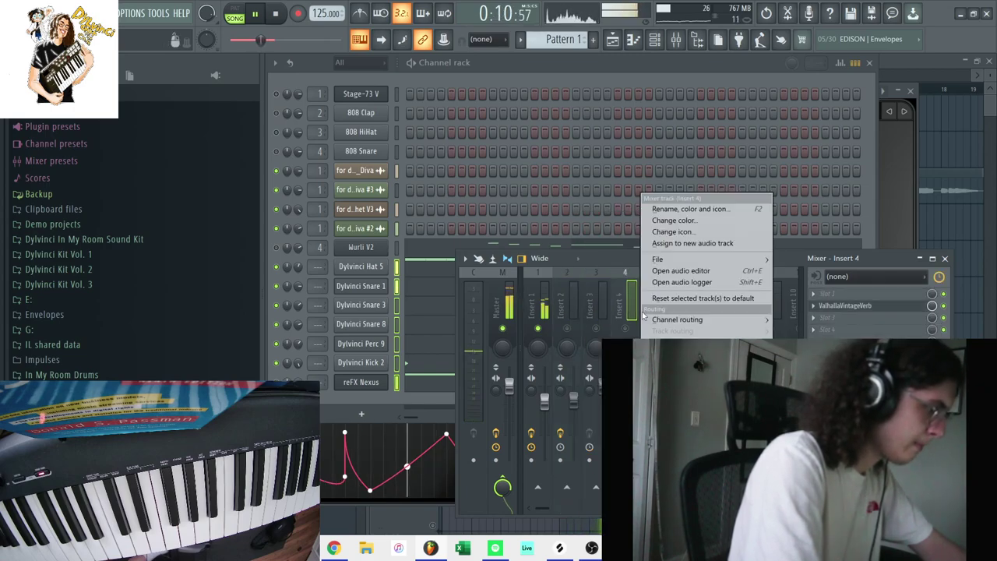
mouse_move(720, 321)
click(639, 331)
key(space)
key(space)
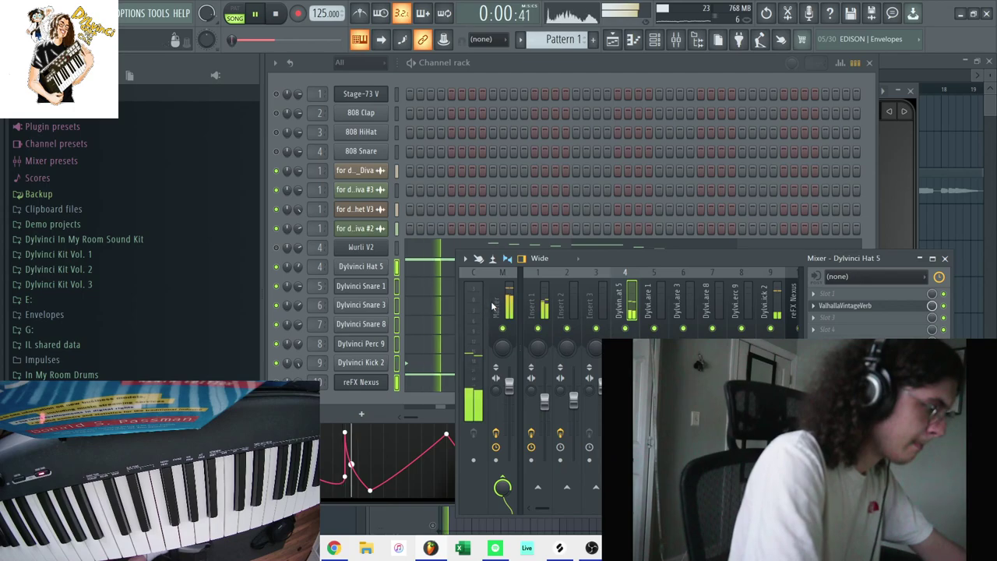
Replace the effect in the Master track's first slot with Slate Digital FG-X x64
click(506, 308)
click(857, 293)
mouse_move(833, 248)
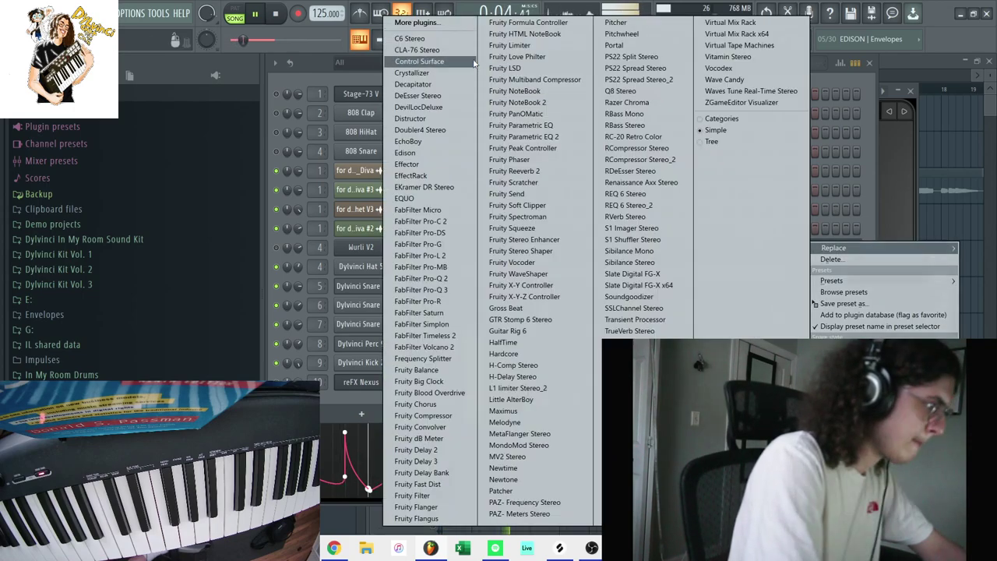
click(633, 285)
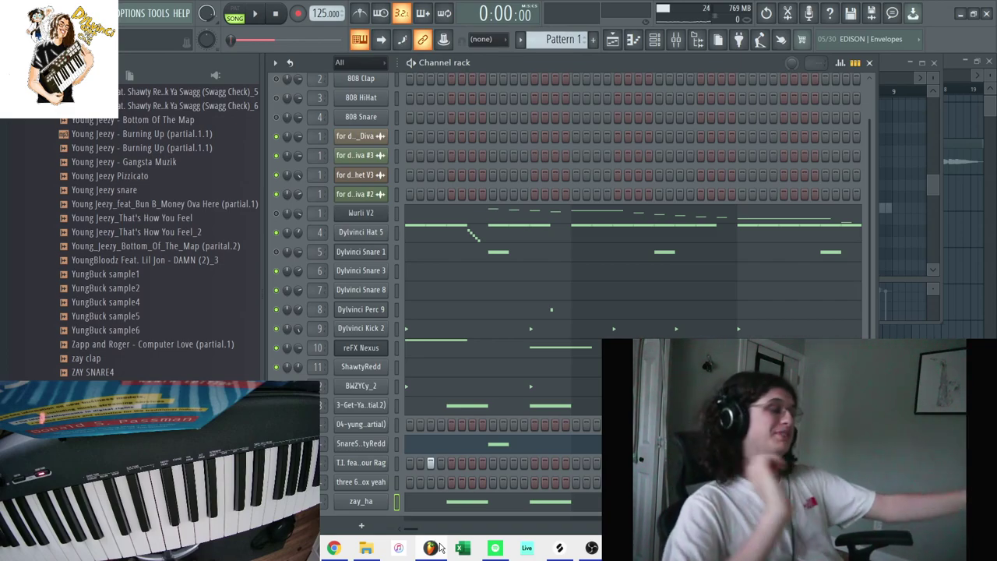
Play the beat and split Pattern 1 by channel in the playlist
key(space)
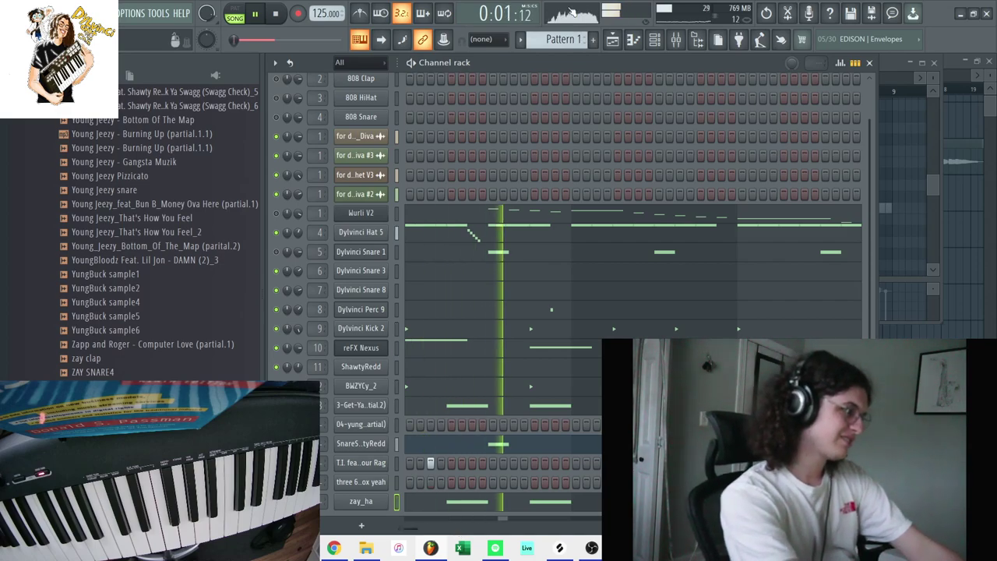
key(F5)
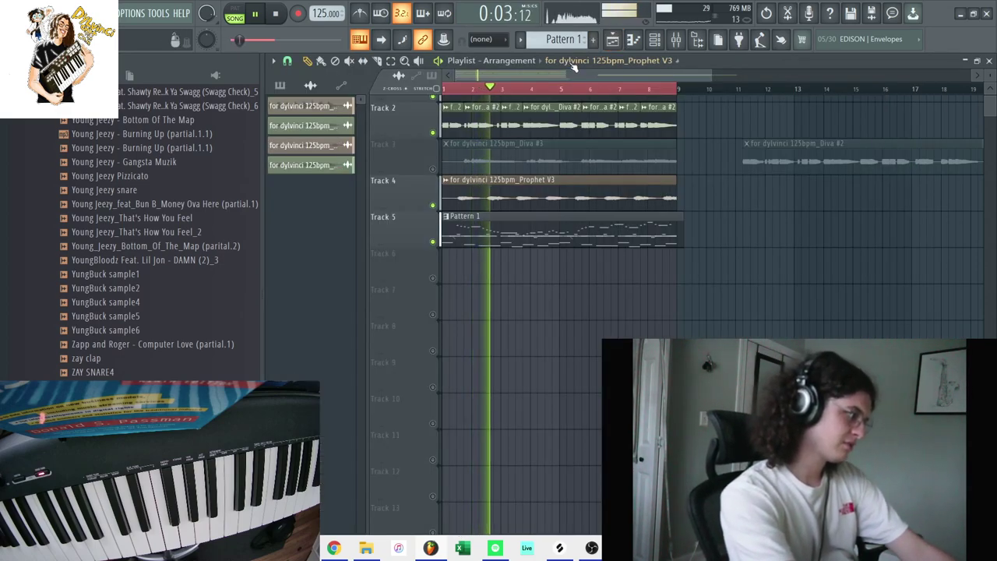
click(520, 39)
click(588, 236)
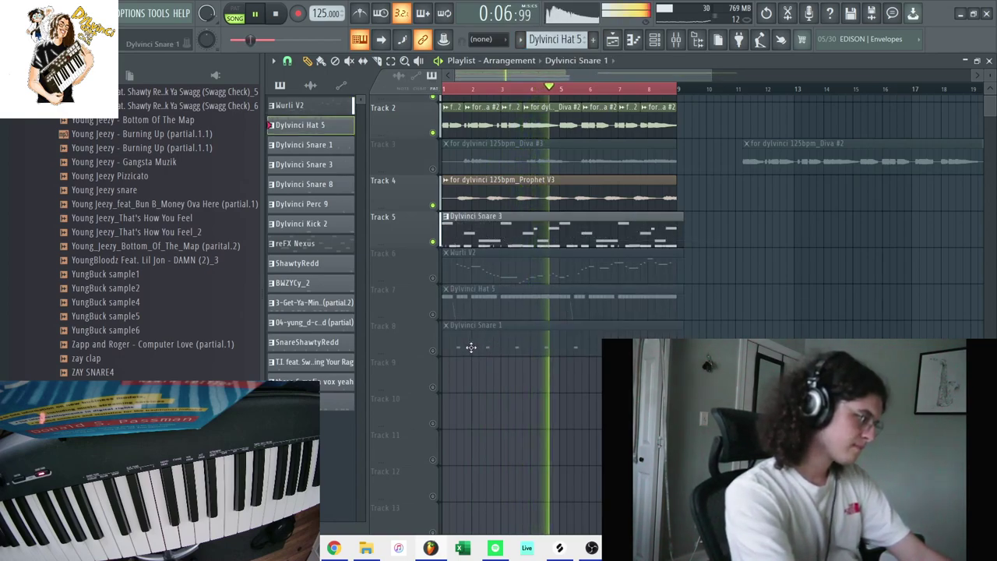
Distribute the split Dylvinci snare, percussion and kick, reFX Nexus, ShawtyRedd and BWZYCy_2 clips onto Tracks 8 to 15
key(ctrl+z)
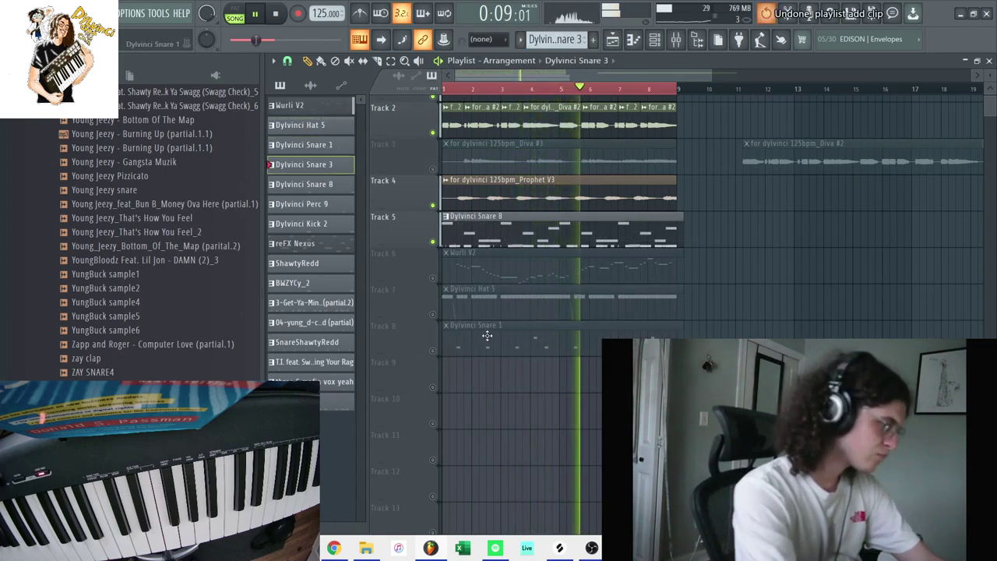
drag(487, 336, 478, 389)
drag(484, 228, 487, 354)
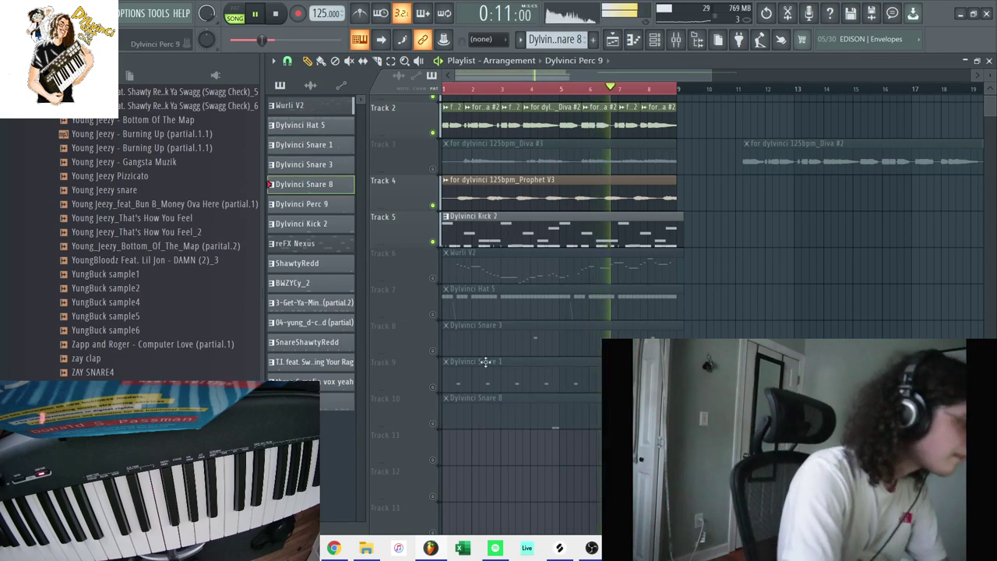
key(ctrl+z)
key(ctrl+z)
drag(507, 225, 477, 484)
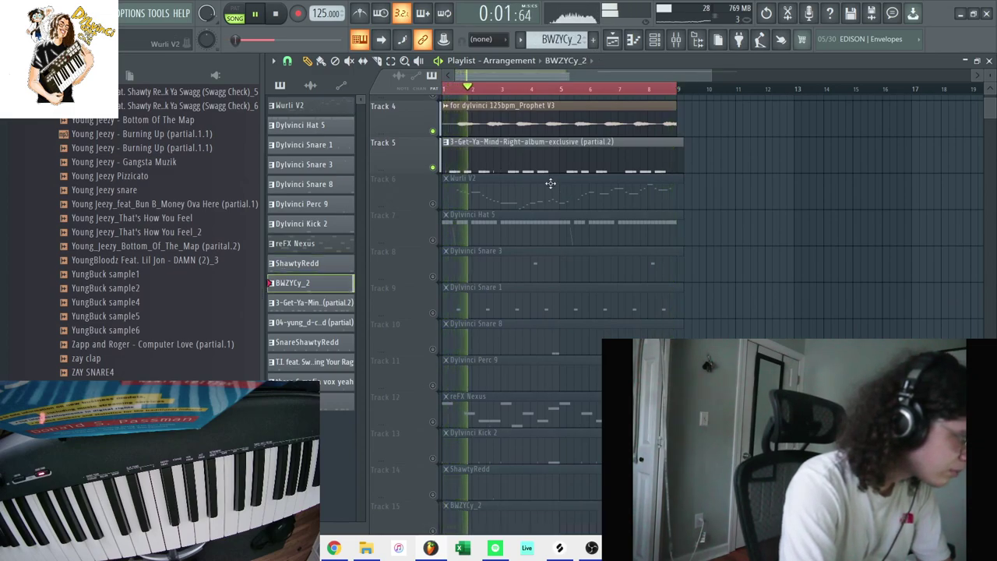
Distribute the remaining split clips, from 3-Get-Ya-Mind-Right to zay_ha, onto Tracks 16 to 21
key(ctrl+z)
key(ctrl+z)
key(ctrl+z)
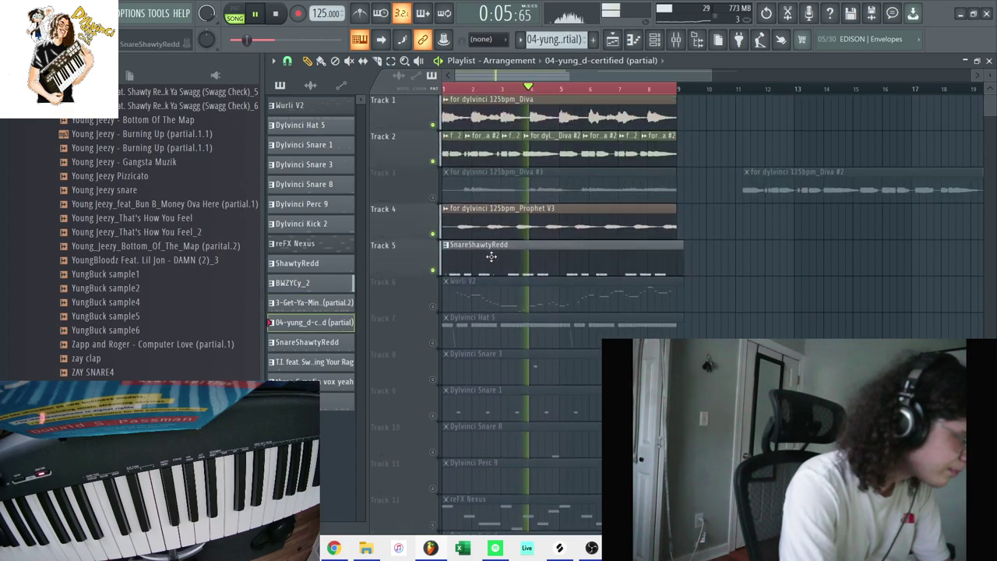
key(ctrl+z)
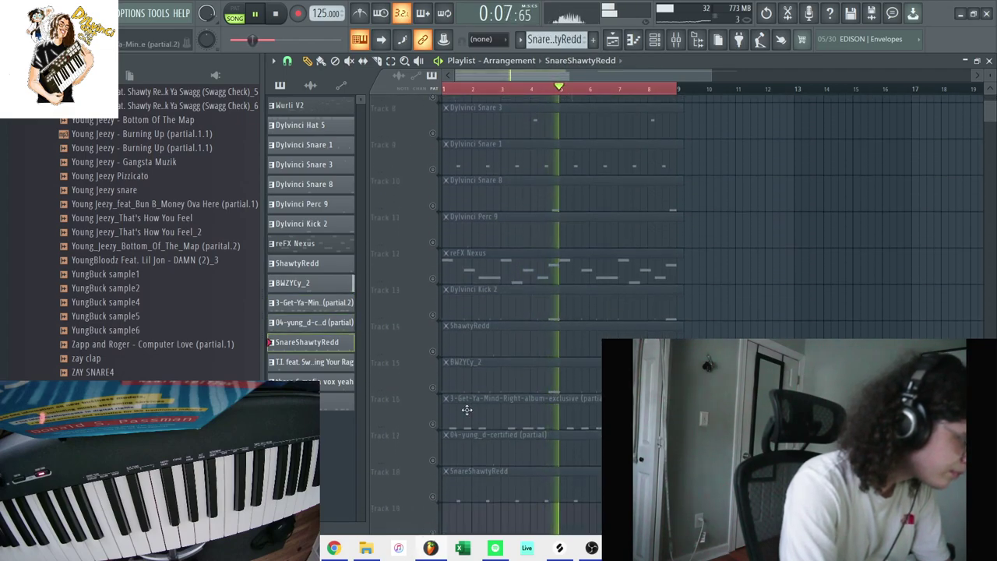
drag(462, 519, 448, 482)
scroll(532, 335, up, 2)
scroll(531, 336, up, 3)
drag(483, 191, 392, 526)
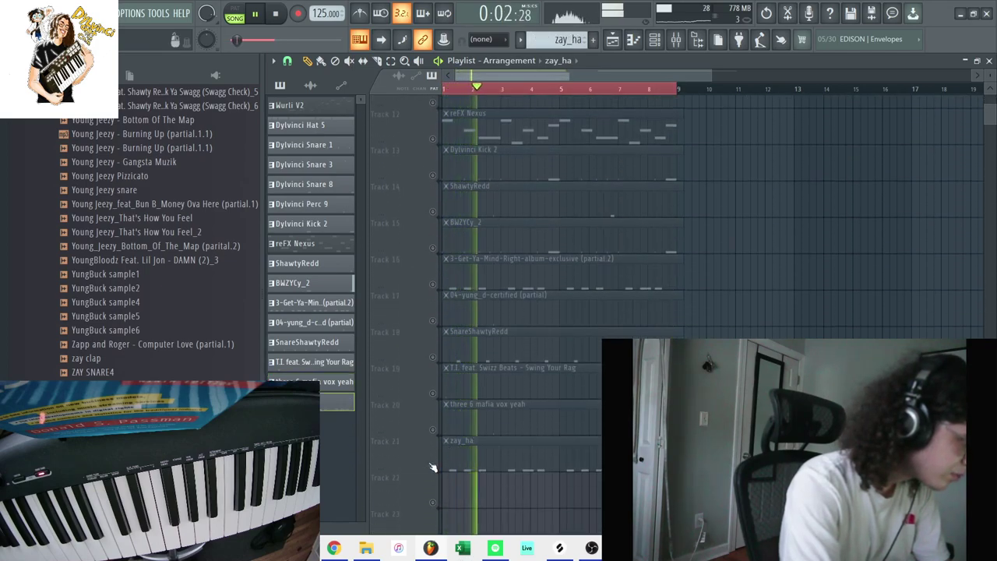
Unmute the playlist tracks and delete the spare Diva #2 clip at bar 11 on Track 3
scroll(711, 315, up, 6)
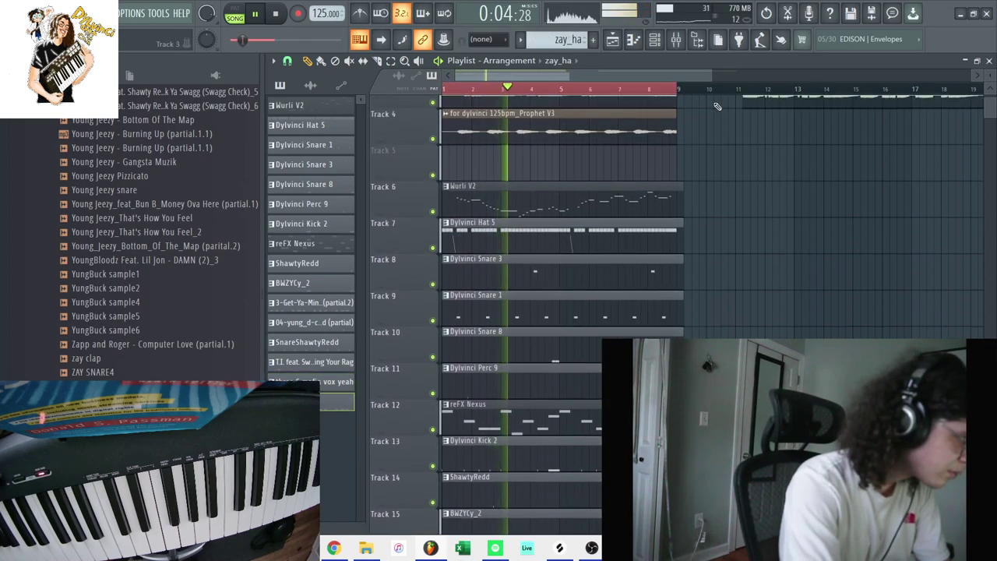
drag(710, 78, 917, 78)
scroll(763, 218, up, 2)
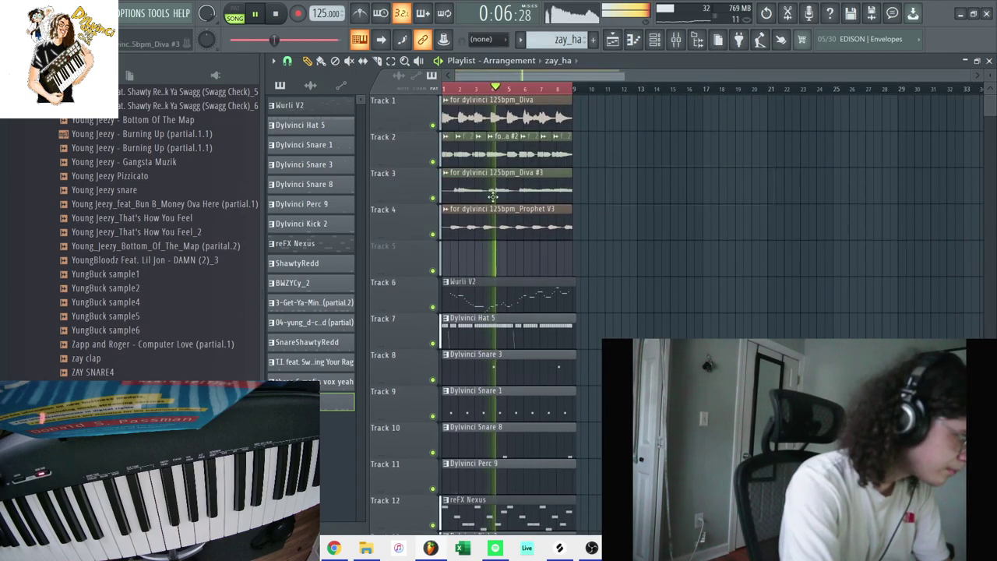
Select all playlist clips and trim the pattern clips to end at bar 9
drag(540, 271, 569, 498)
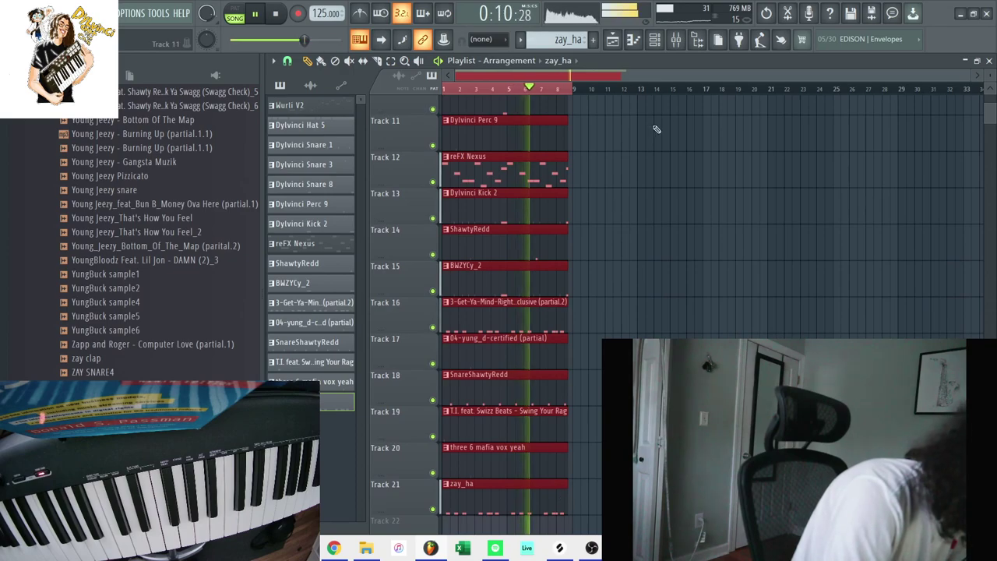
drag(969, 78, 690, 156)
click(813, 138)
drag(812, 139, 824, 150)
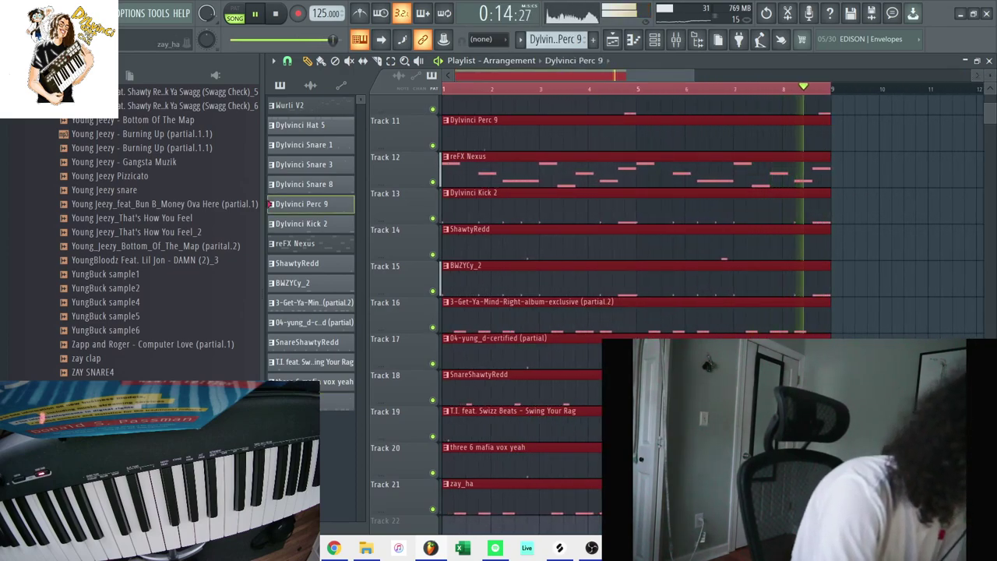
Mute Track 3 and duplicate the selected eight-bar arrangement
scroll(818, 155, up, 10)
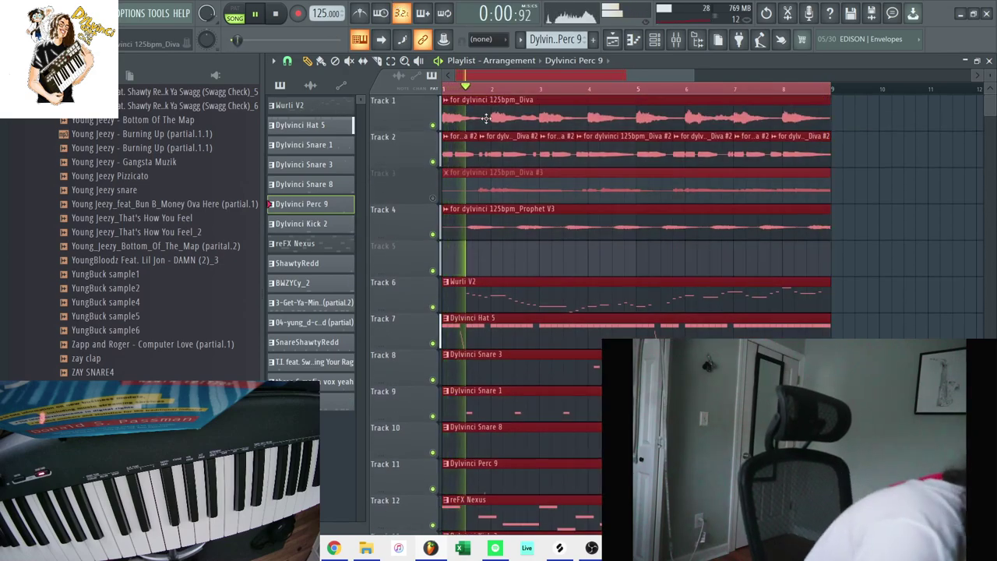
key(ctrl+b)
drag(552, 76, 18, 169)
drag(949, 87, 703, 98)
key(space)
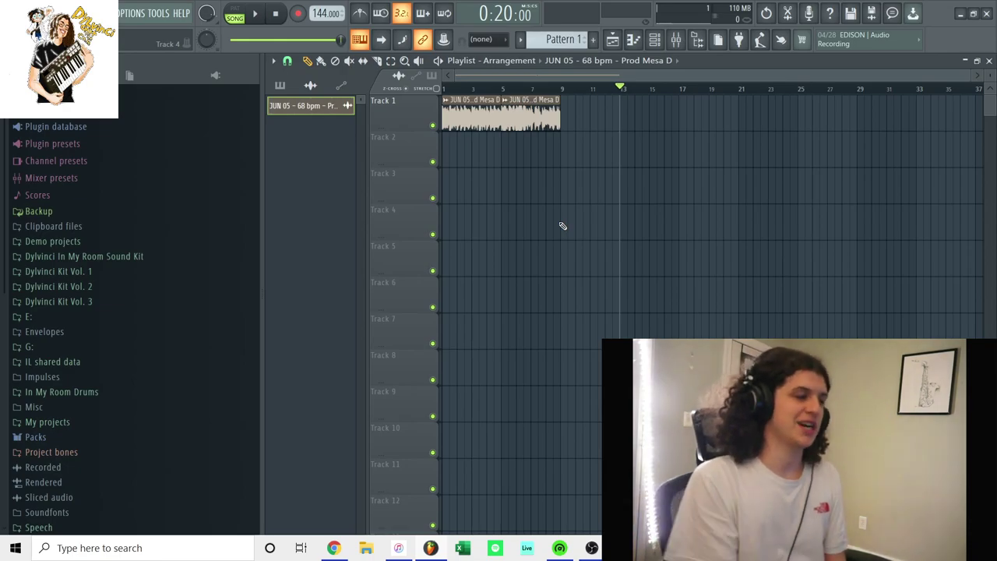
Audition the full-length JUN 05 - 68 bpm sample from bar 9 on Track 3 and delete its clip
click(398, 547)
drag(498, 352, 560, 185)
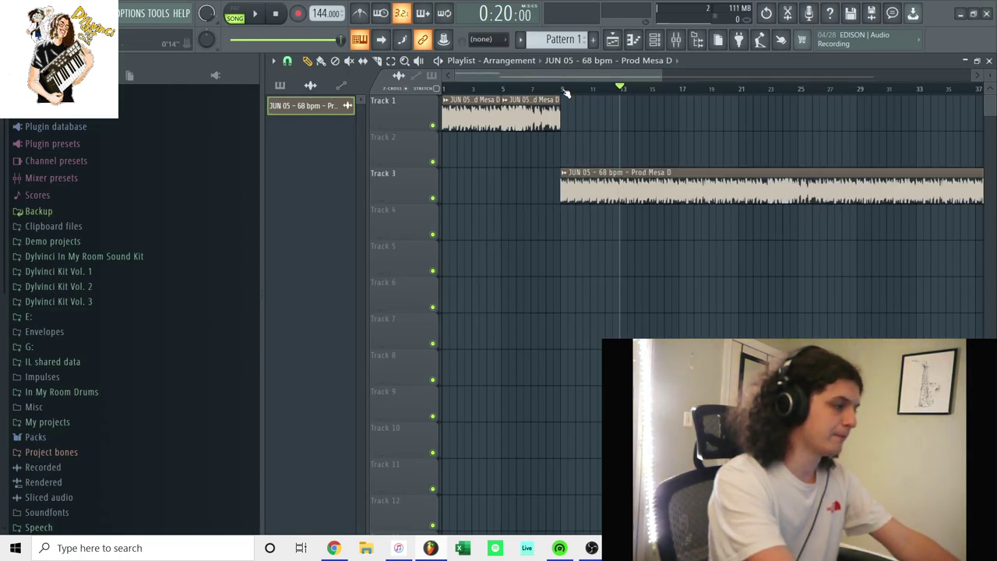
click(563, 89)
key(space)
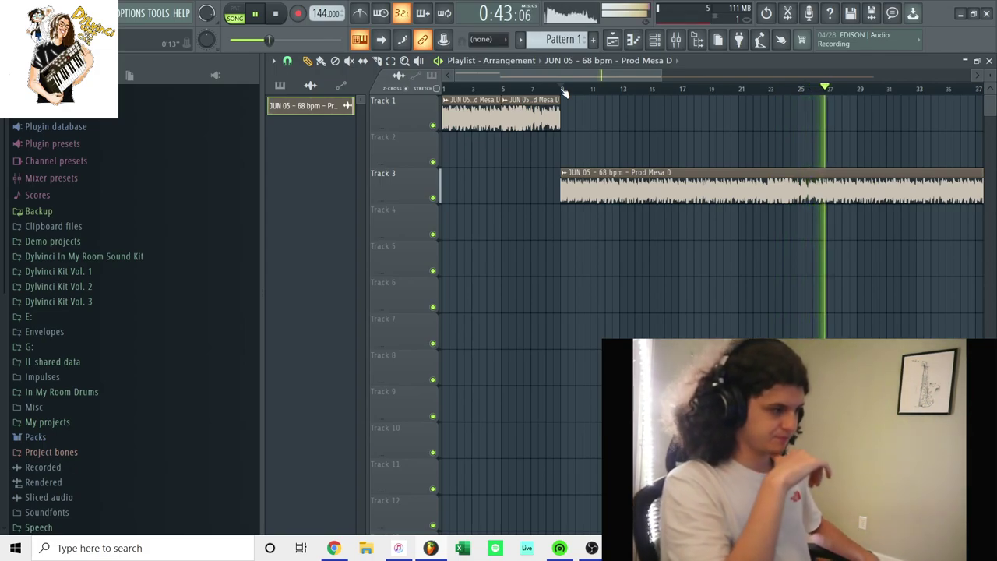
key(space)
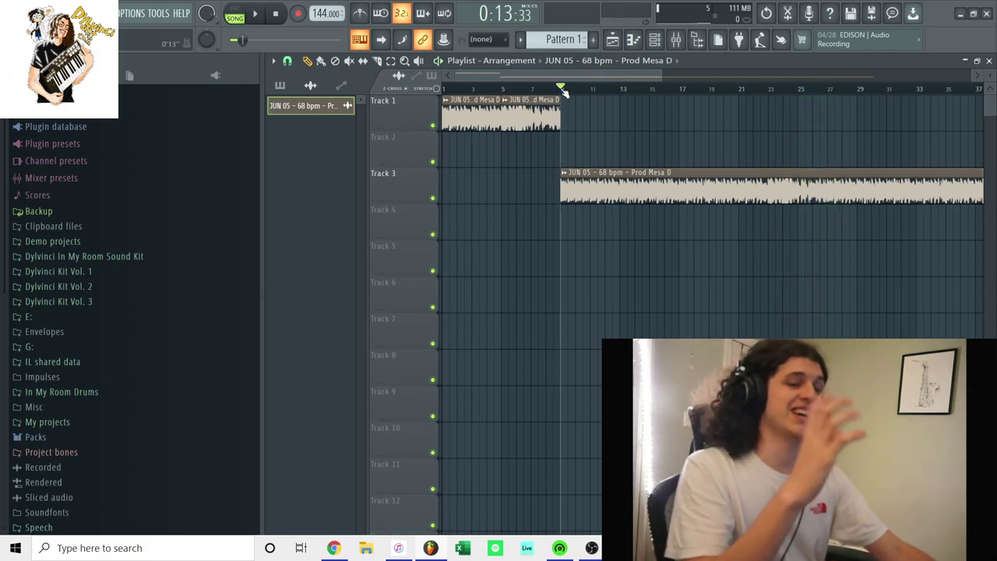
right_click(616, 184)
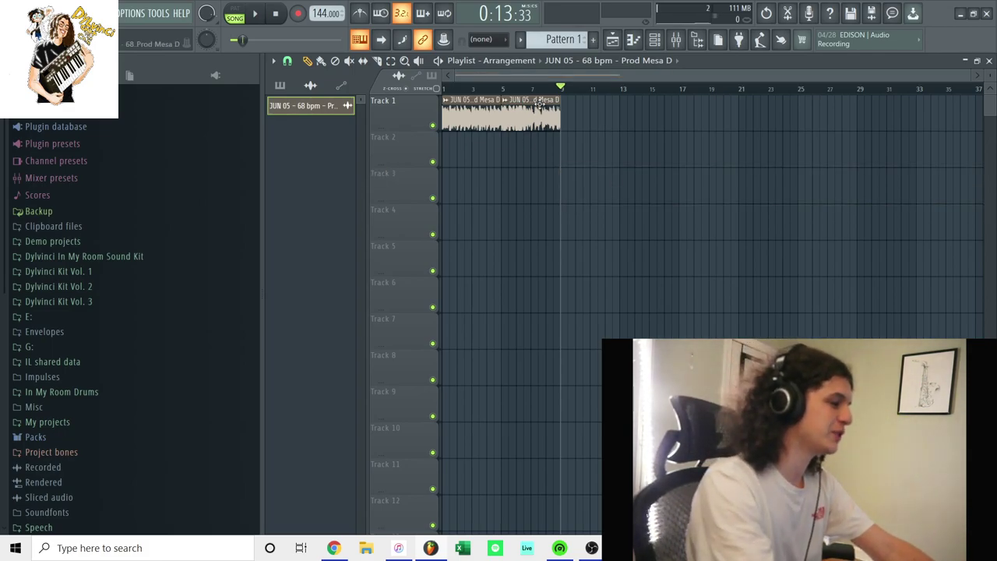
Check the JUN 05 sample's time-stretching settings in its channel and play the playlist from the start
click(656, 41)
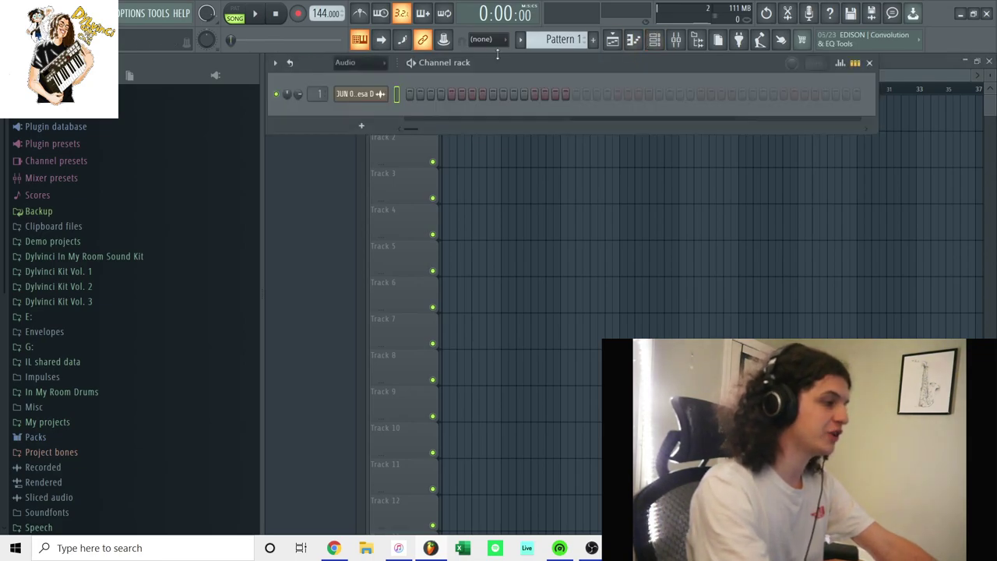
click(380, 95)
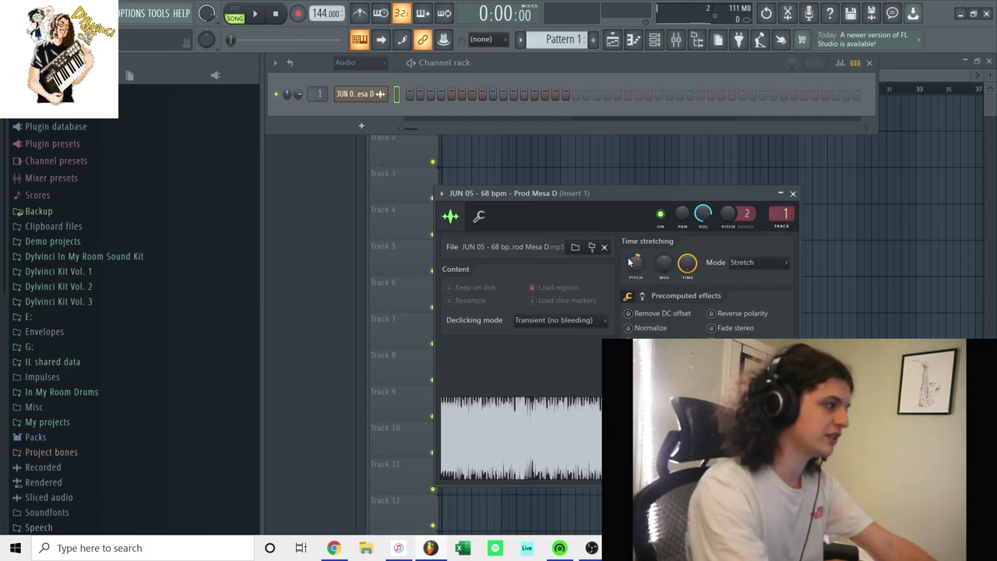
key(space)
click(717, 134)
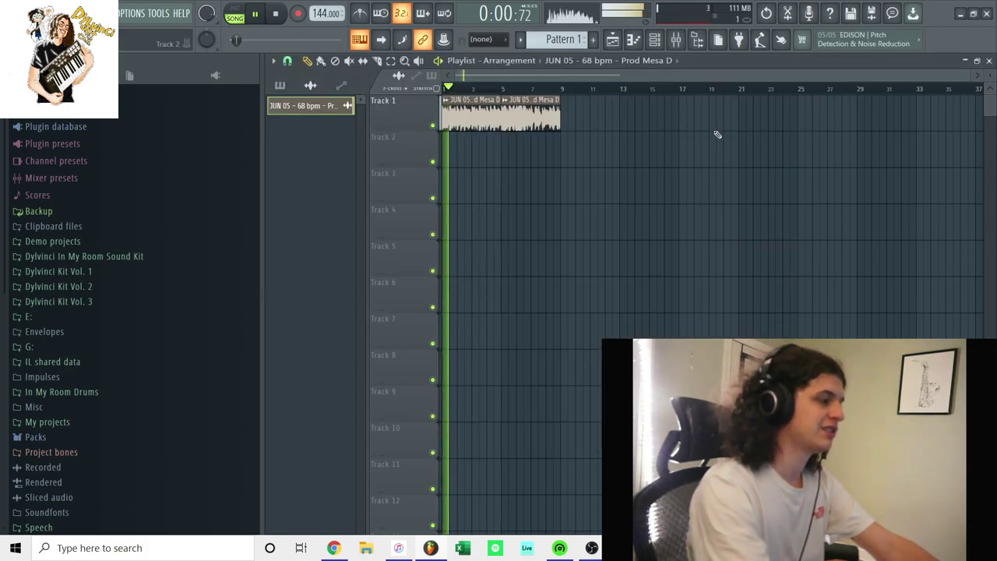
Load FabFilter Pro-Q 3 in the first effect slot of mixer Insert 1
click(655, 41)
click(675, 39)
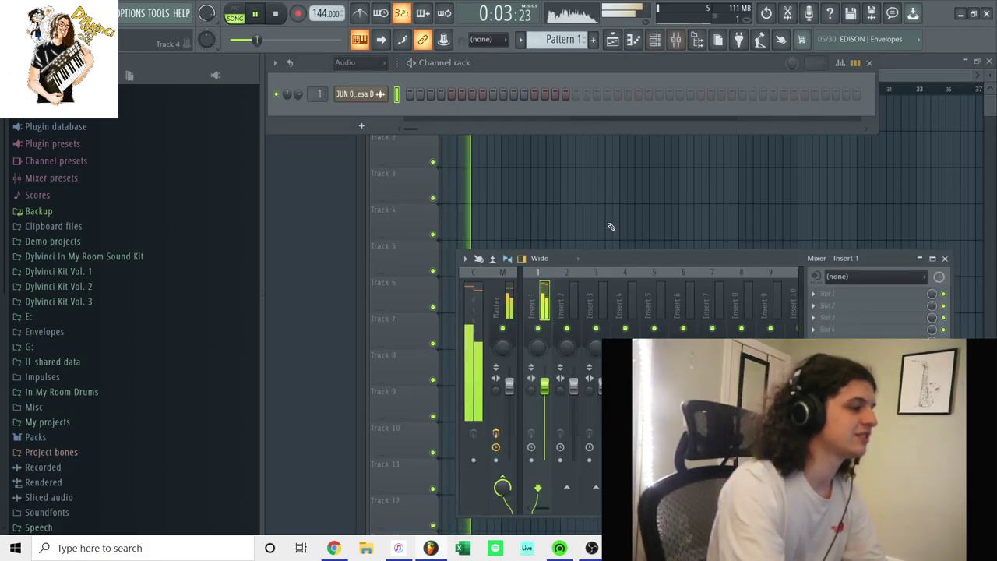
click(813, 298)
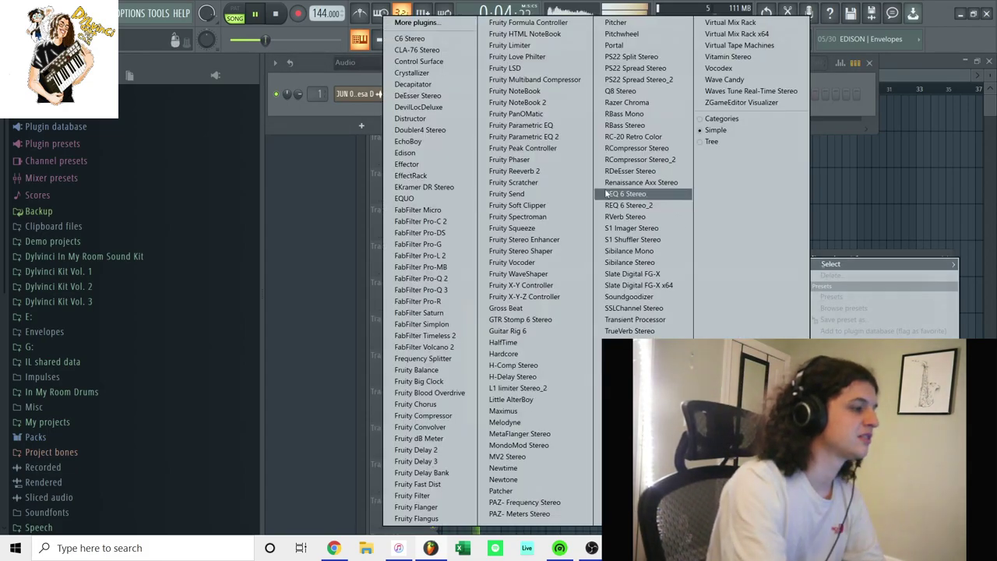
click(436, 289)
Shape the sample's EQ with a 12 dB/oct Low Cut at about 500 Hz and a -5.71 dB High Shelf at 9903.8 Hz
drag(444, 289, 534, 286)
click(376, 410)
click(374, 333)
drag(728, 291, 720, 305)
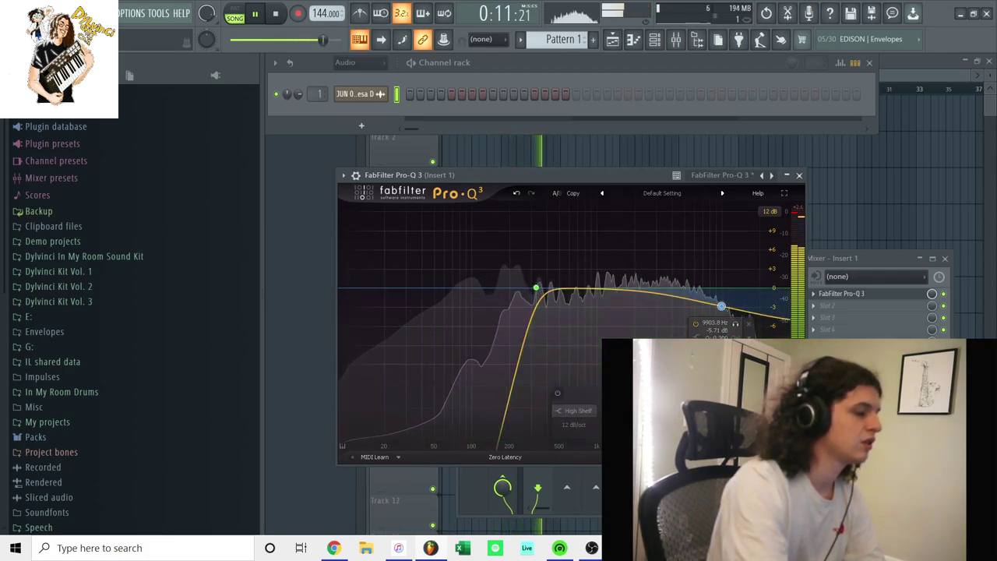
drag(535, 287, 563, 290)
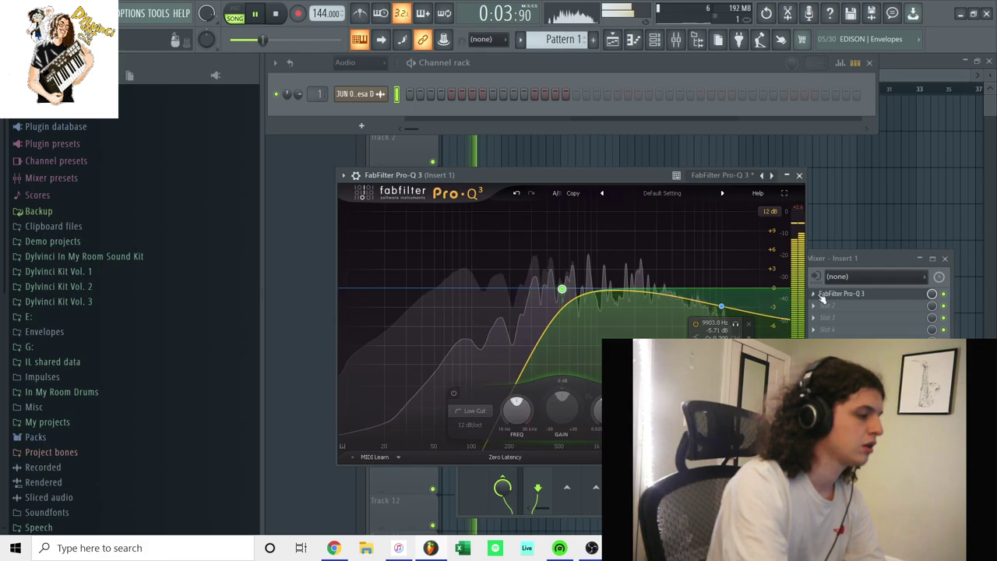
Load EchoBoy in the second effect slot of mixer Insert 1
click(827, 306)
mouse_move(830, 263)
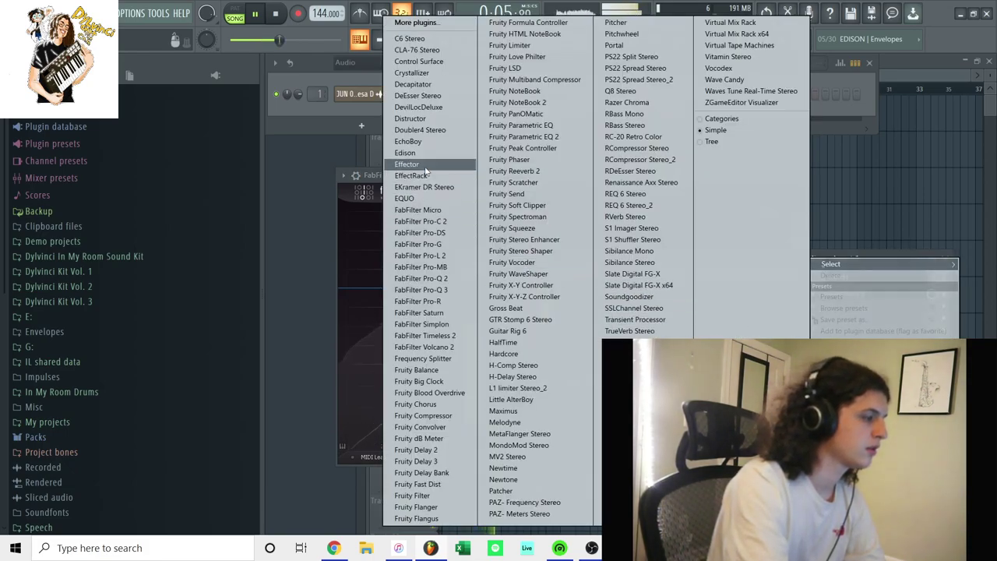
click(412, 141)
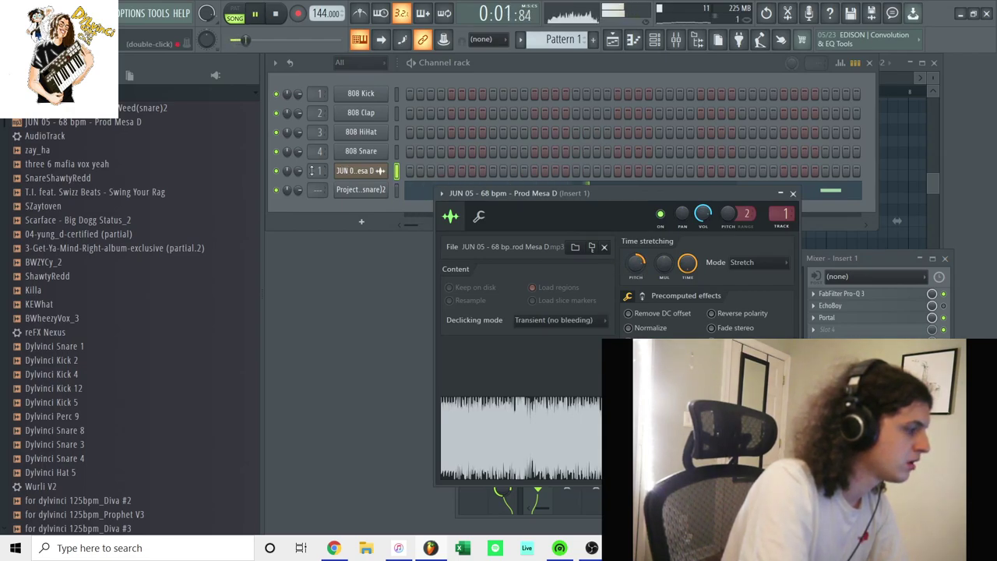
Lower the JUN 05 channel's volume and add Plug_Hi_Hat_1 as a new channel filled on every 2 steps
drag(298, 170, 298, 183)
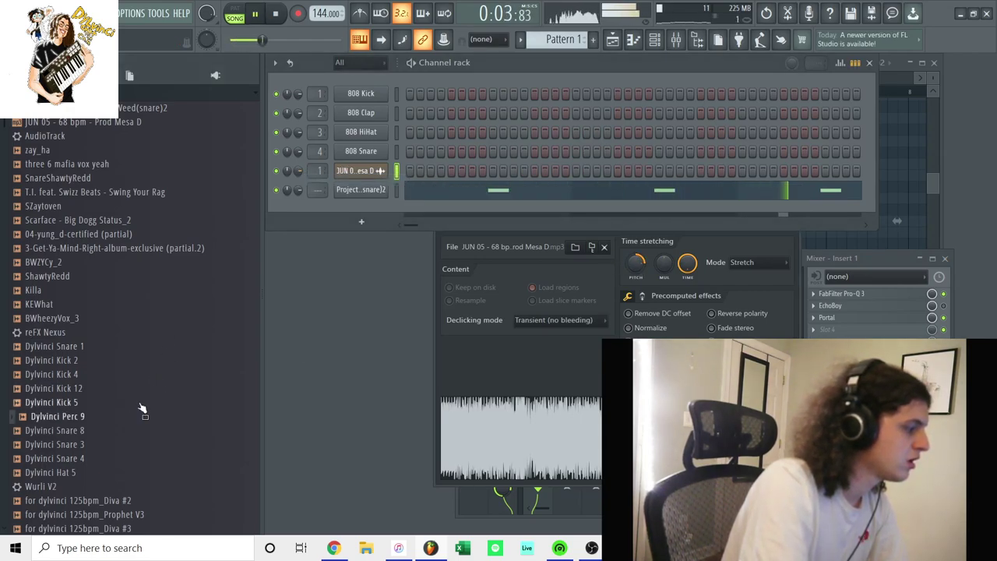
scroll(101, 405, down, 6)
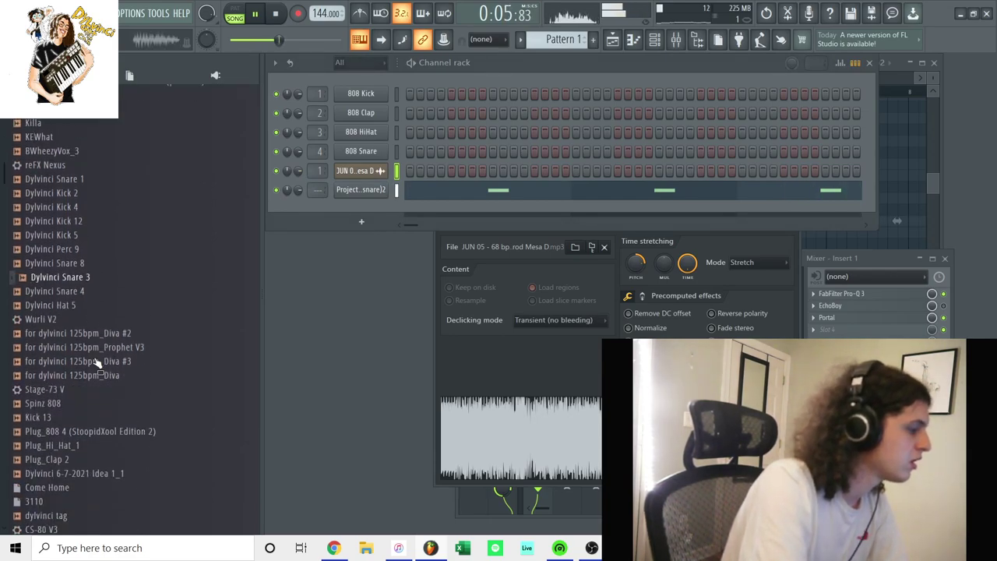
drag(205, 345, 366, 210)
right_click(380, 208)
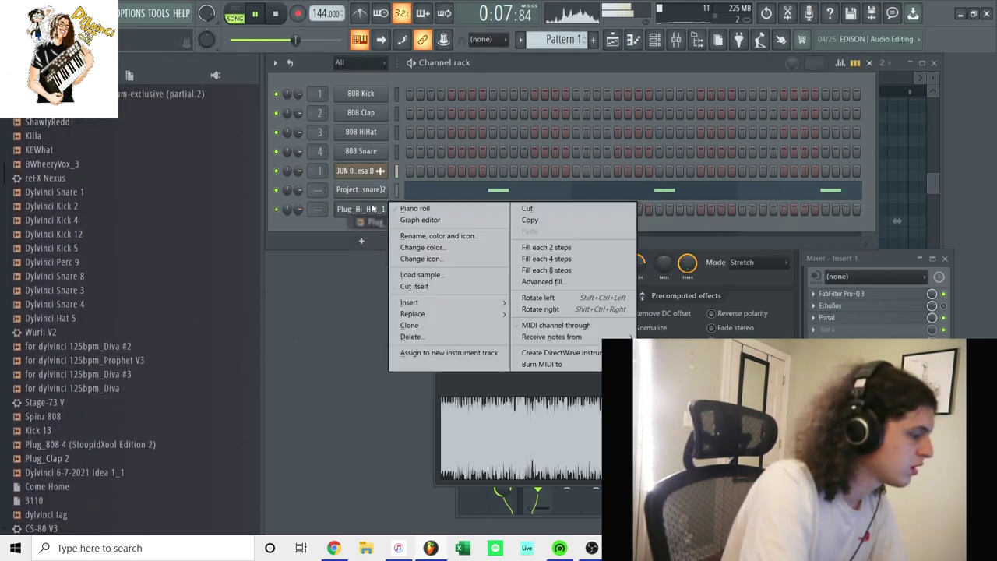
click(556, 247)
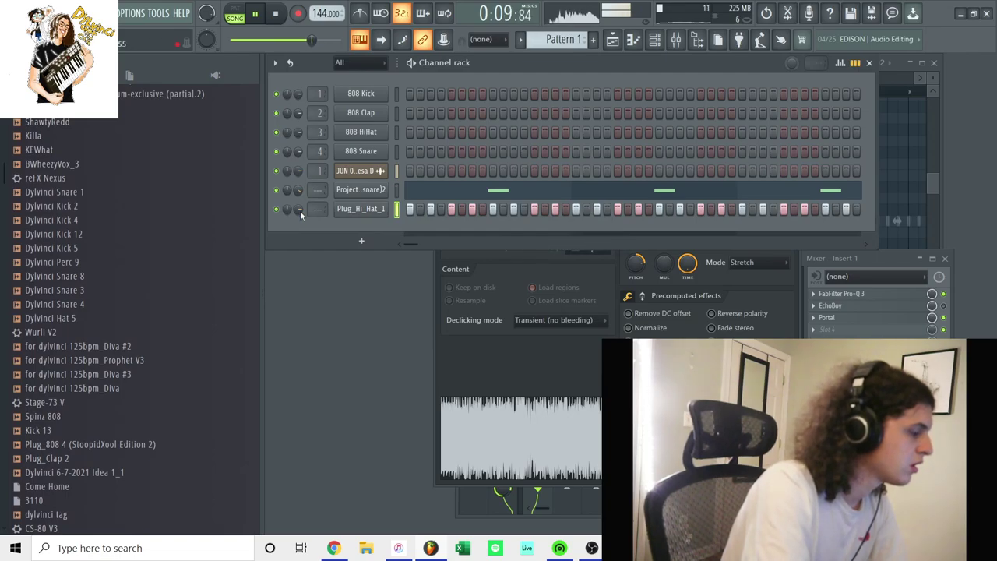
click(360, 209)
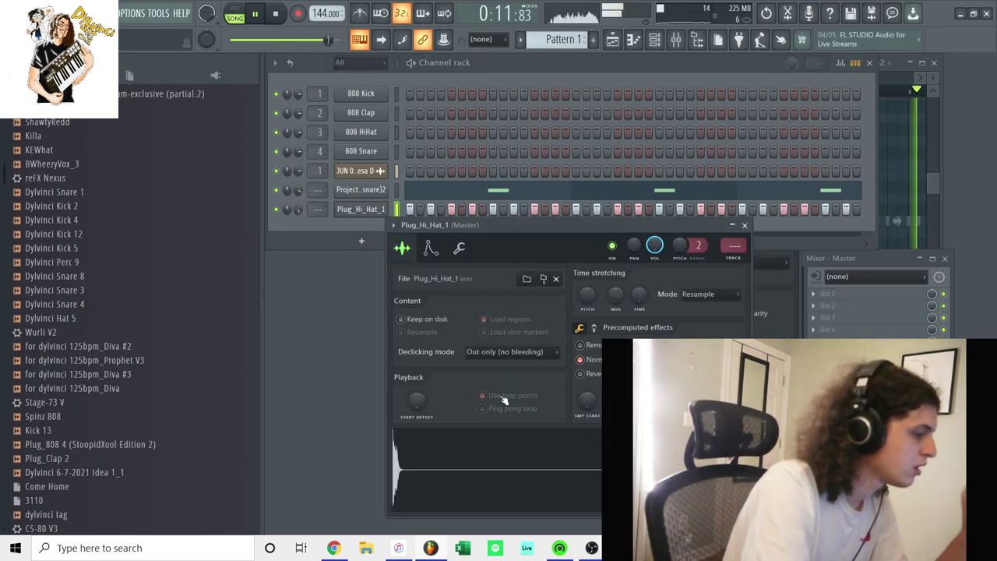
click(743, 225)
Audition the one-shot samples from 04-yung_d-certified (partial) up to T.I. feat. Swizz Beats - Swing Your Rag
scroll(156, 311, up, 2)
click(121, 319)
scroll(119, 320, down, 5)
scroll(119, 296, up, 4)
scroll(117, 274, up, 9)
click(115, 265)
key(Up)
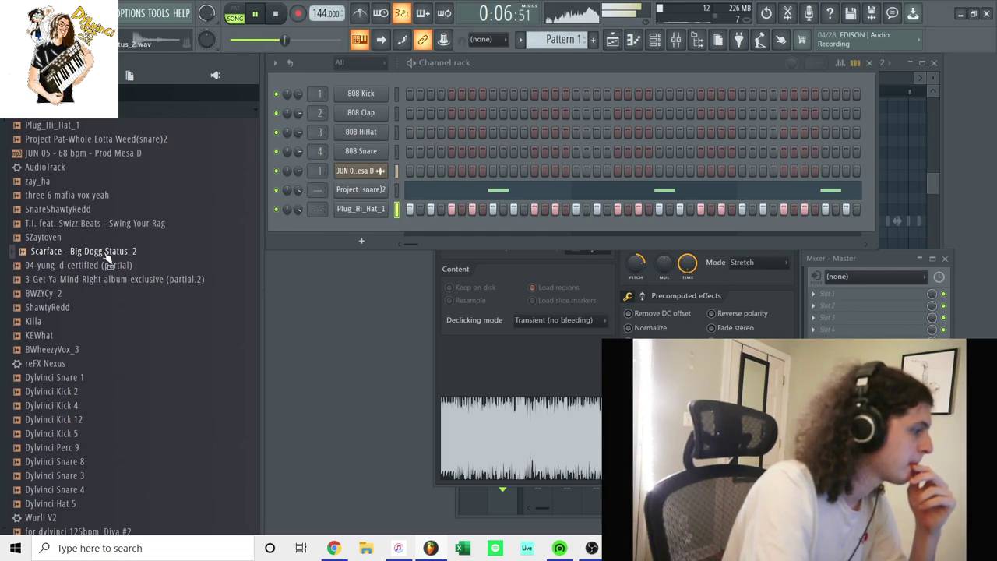
key(Up)
key(Up)
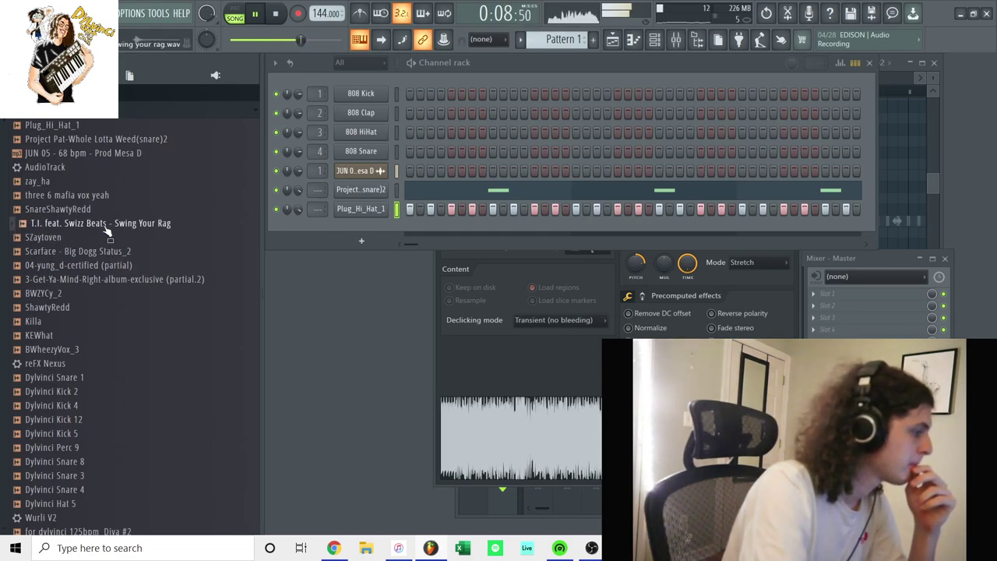
Audition BWZYCy_2 and ShawtyRedd, and add ShawtyRedd as a new channel with a hit on step 13
click(85, 293)
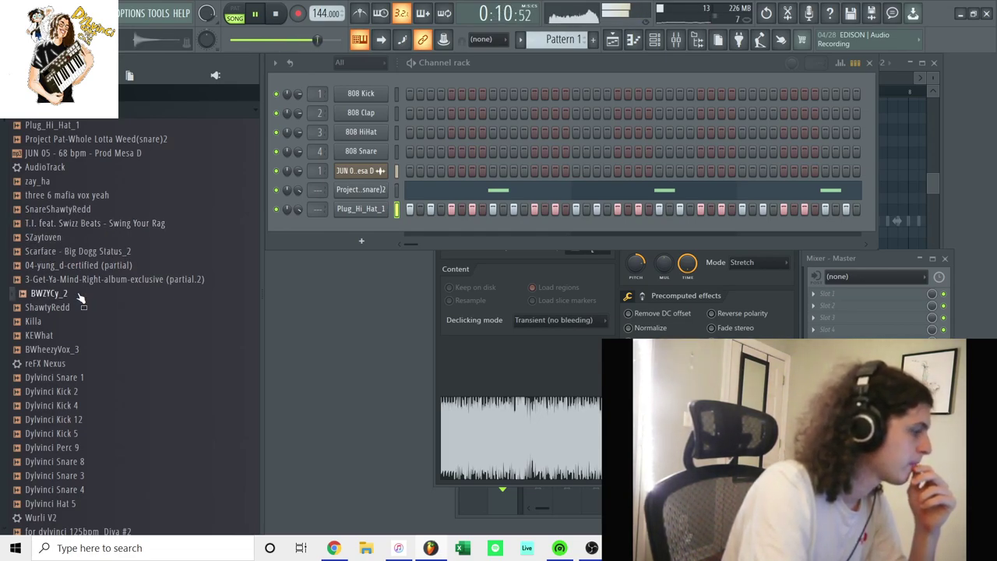
click(72, 307)
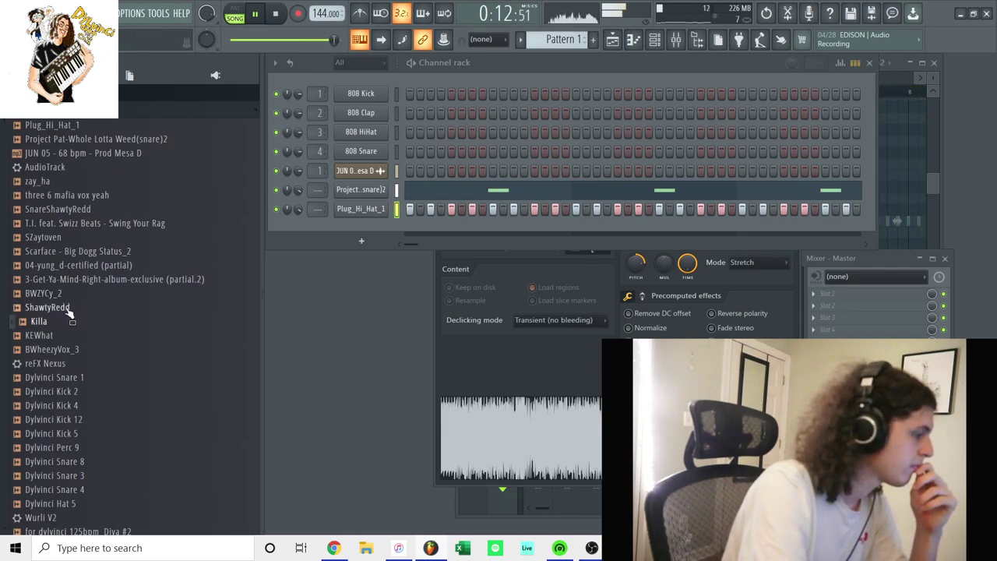
drag(75, 310, 369, 224)
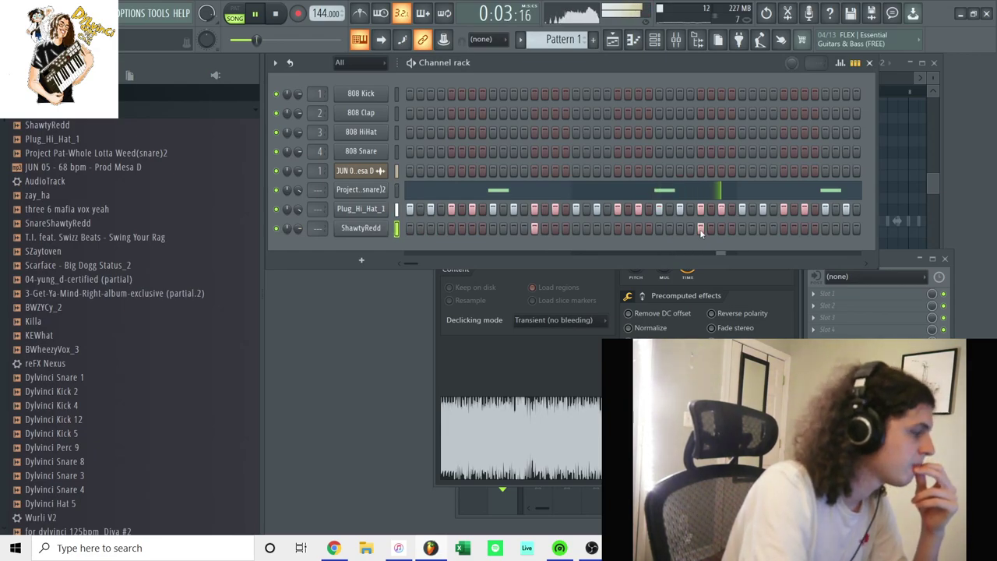
key(space)
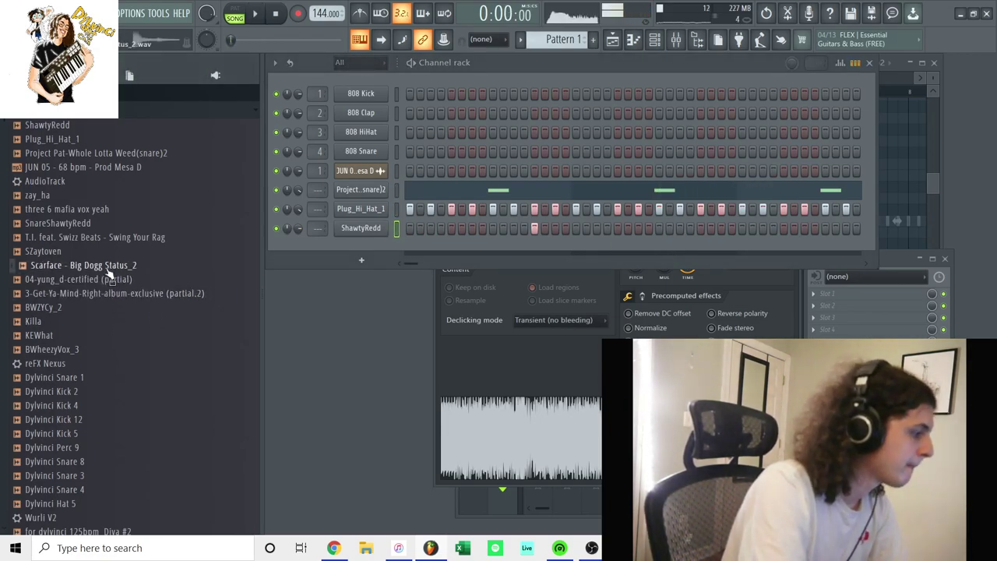
Add 04-yung_d-certified (partial) as a new channel with a hit on step 29 and lower mixer Insert 1's level
drag(170, 272, 614, 248)
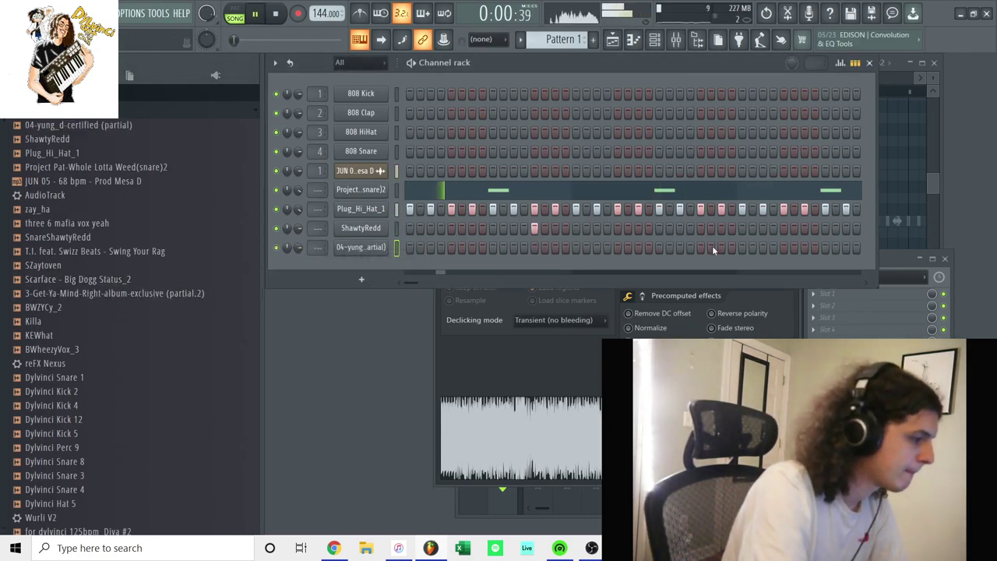
click(890, 258)
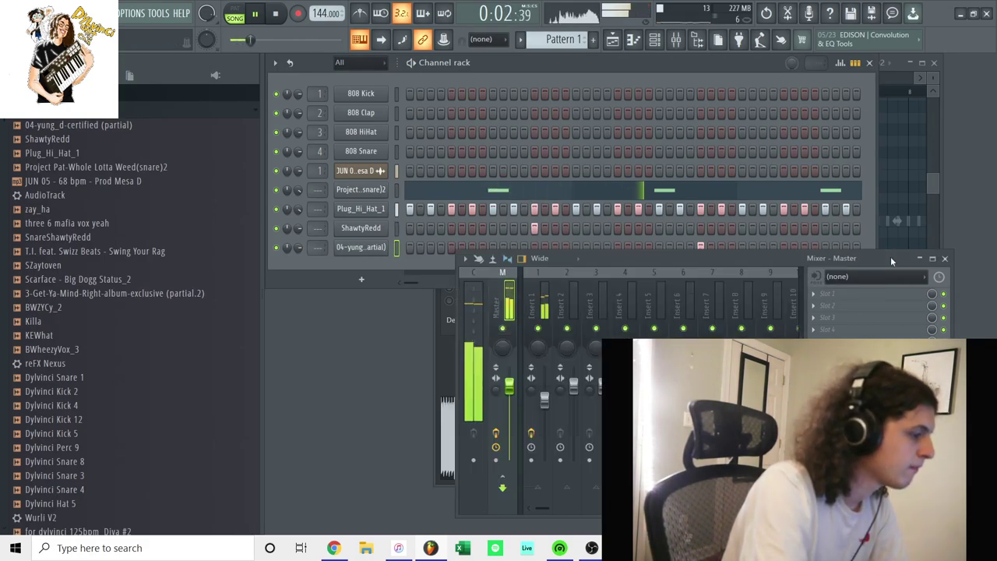
click(623, 122)
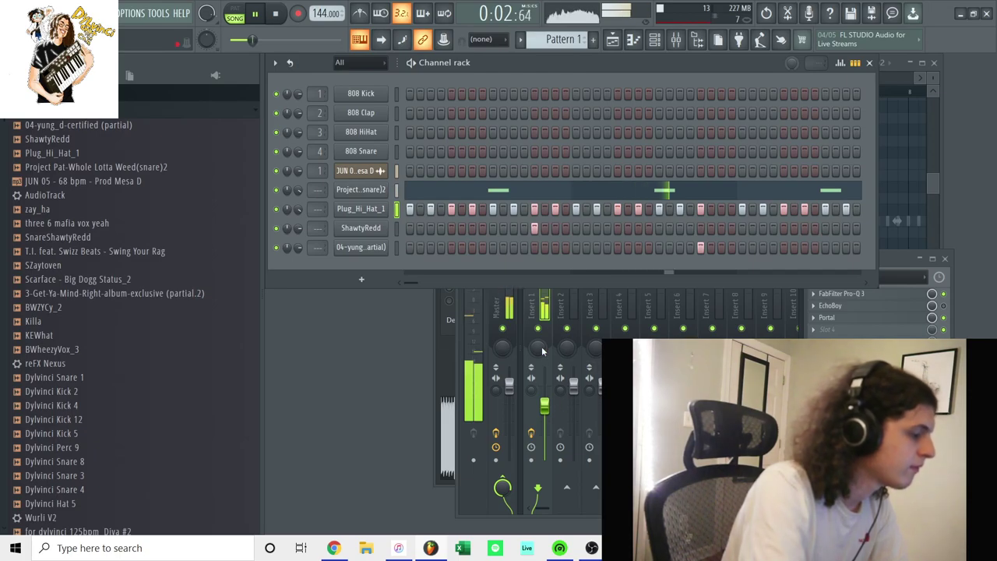
Add Dylvinci Snare 1 as a new channel with hits on steps 9 and 25, and open its piano roll
click(136, 410)
click(114, 381)
drag(150, 361, 366, 267)
click(534, 266)
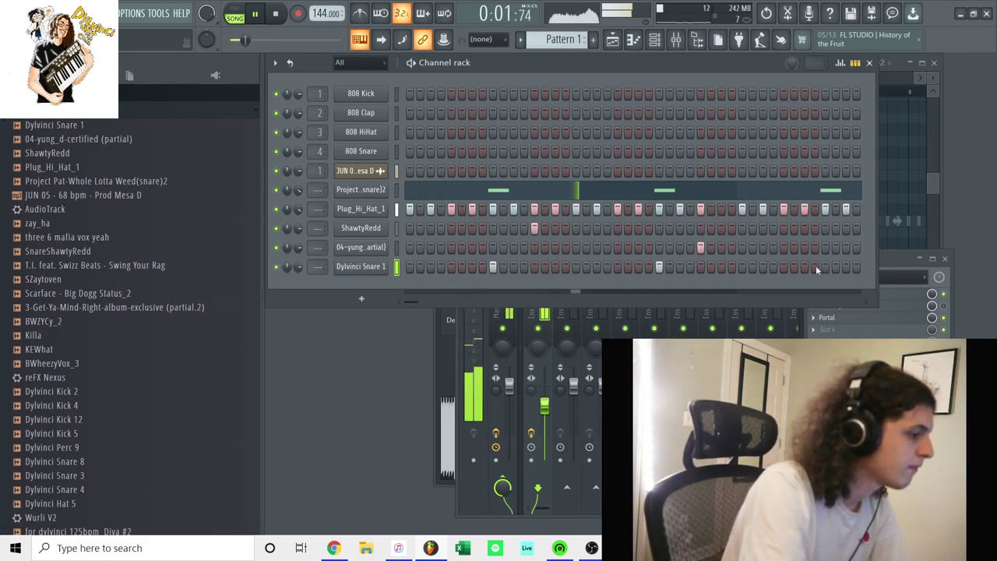
right_click(372, 270)
click(418, 279)
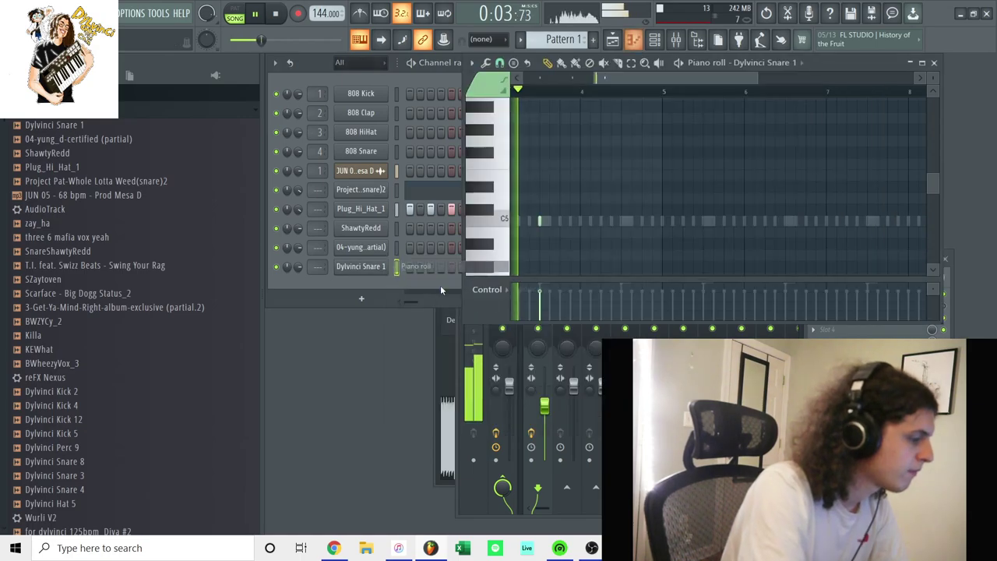
Play the beat, close the Dylvinci Kick 7 piano roll and audition Dylvinci Perc 3 to 10 from Kit Vol. 2
key(space)
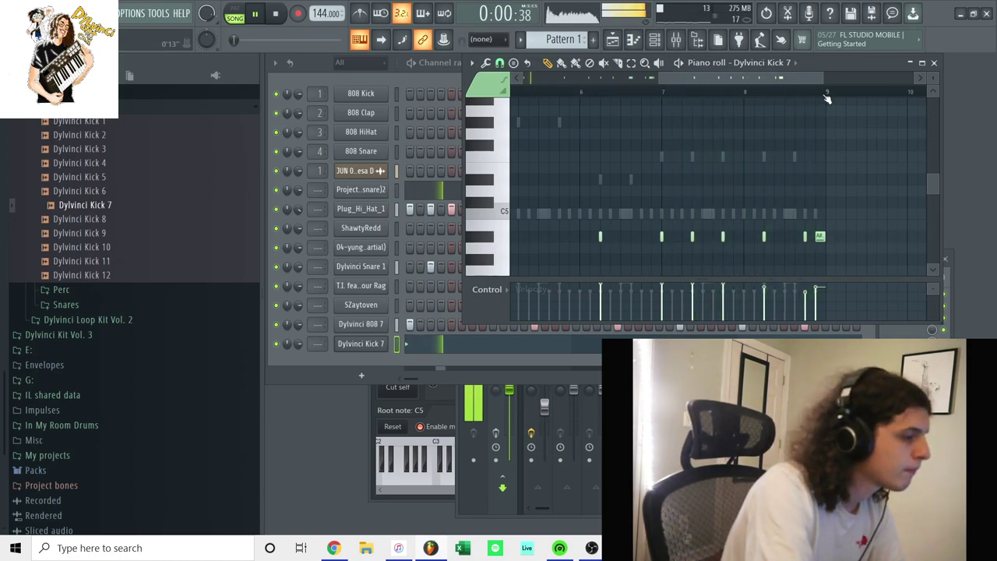
click(933, 63)
click(103, 289)
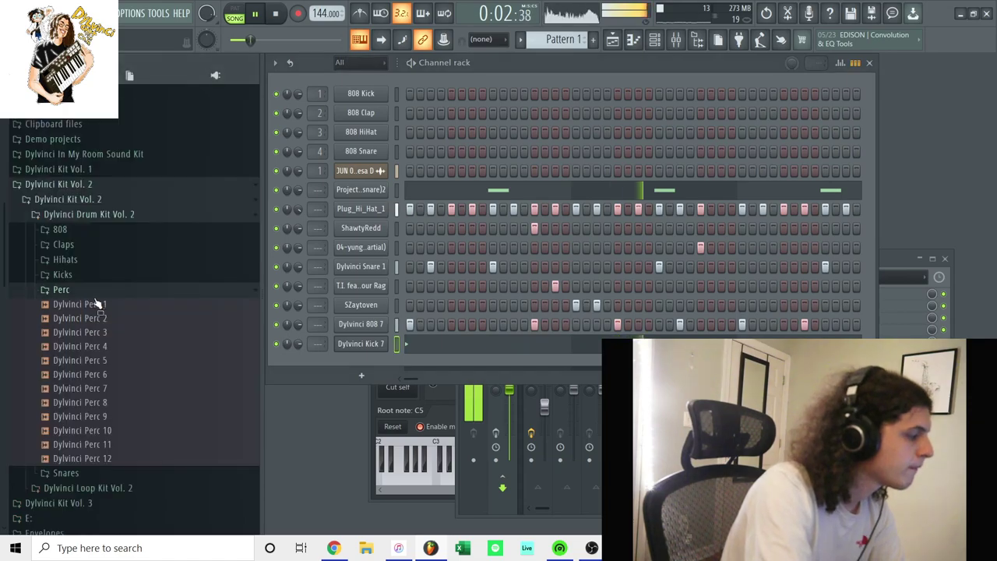
click(92, 333)
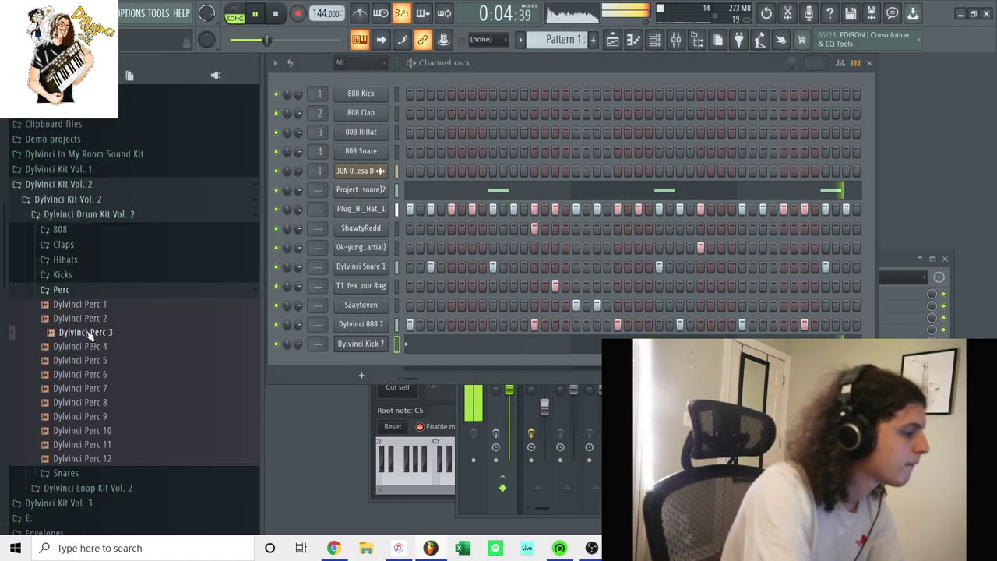
click(91, 346)
click(89, 360)
click(90, 374)
click(90, 387)
click(89, 402)
click(89, 415)
click(88, 429)
click(92, 388)
click(89, 374)
Add Dylvinci Perc 6 as a new channel with a hit on step 5 and adjust its volume
drag(98, 379, 312, 363)
key(space)
drag(298, 362, 298, 353)
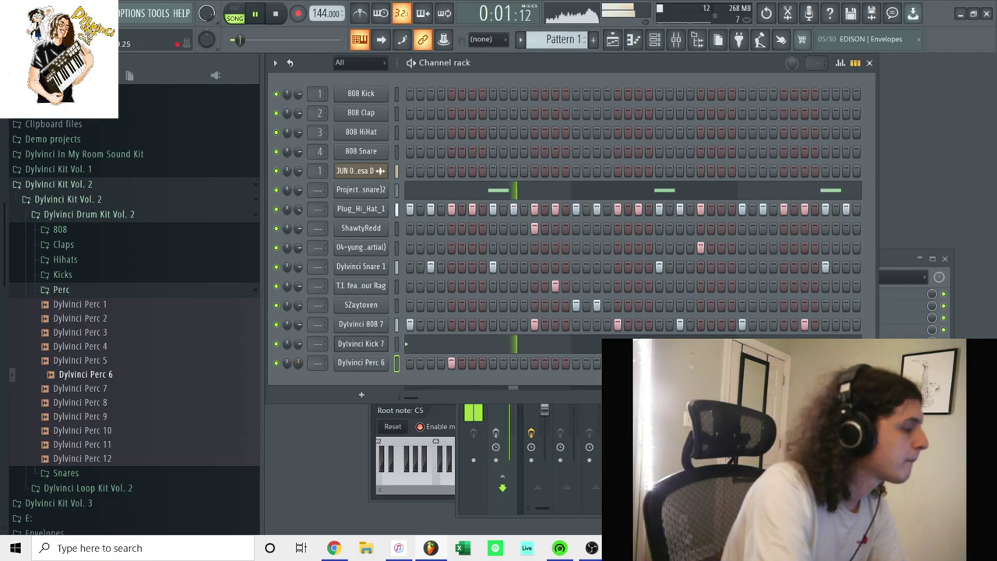
click(121, 188)
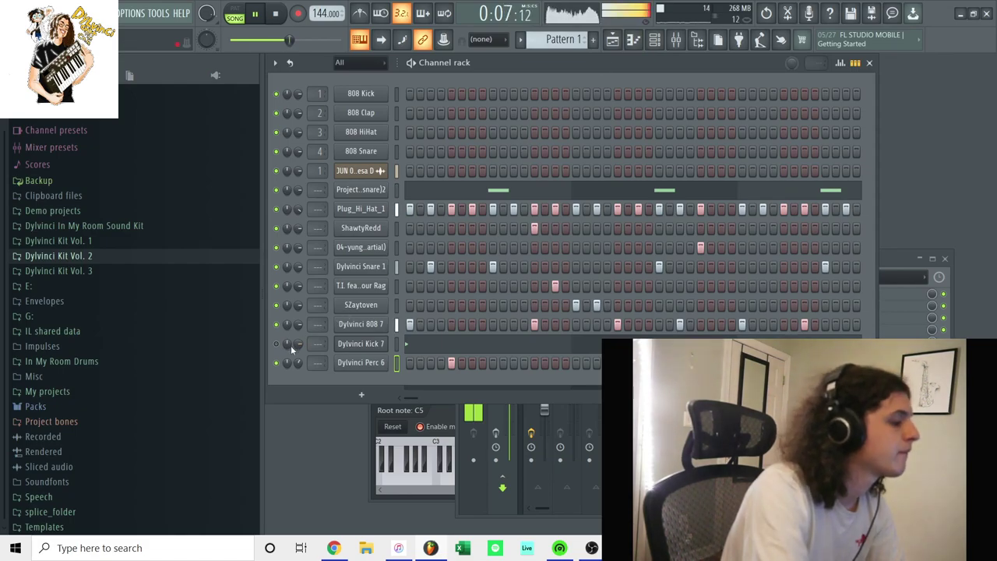
Split Pattern 1 by channel in the playlist
click(612, 39)
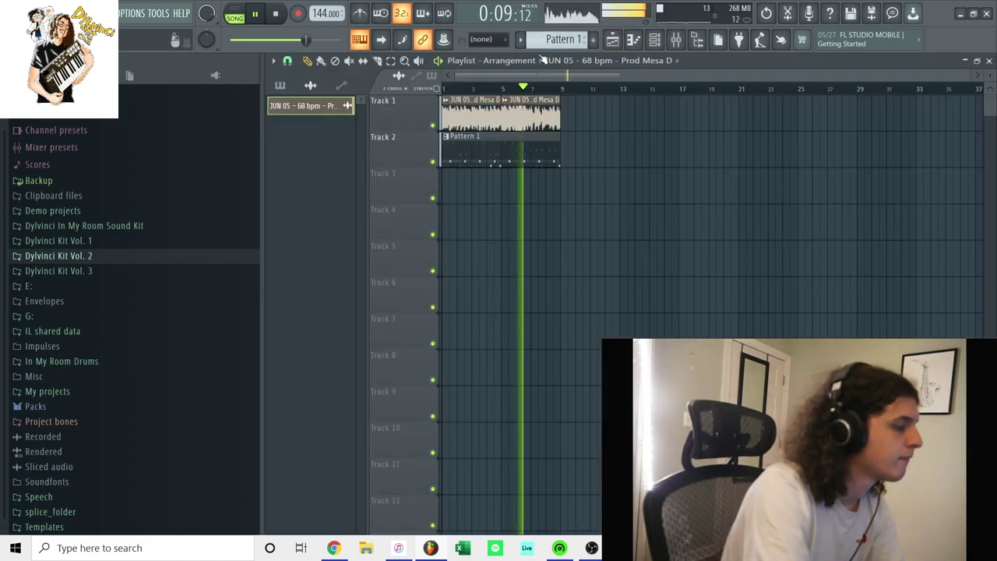
click(520, 39)
click(605, 234)
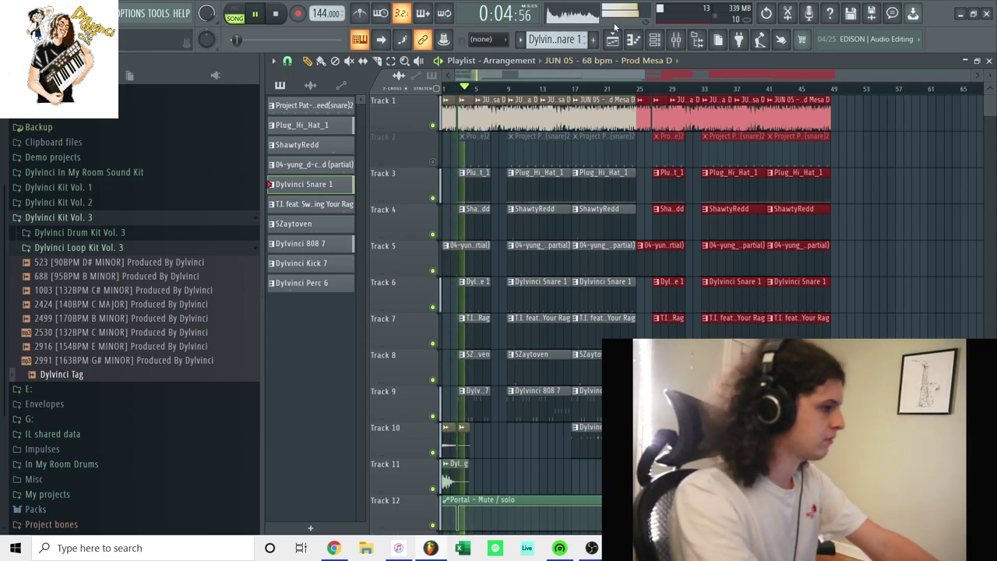
Examine Dylvinci Snare 1's notes in its piano roll while the beat plays, return to the playlist and stop playback
key(F6)
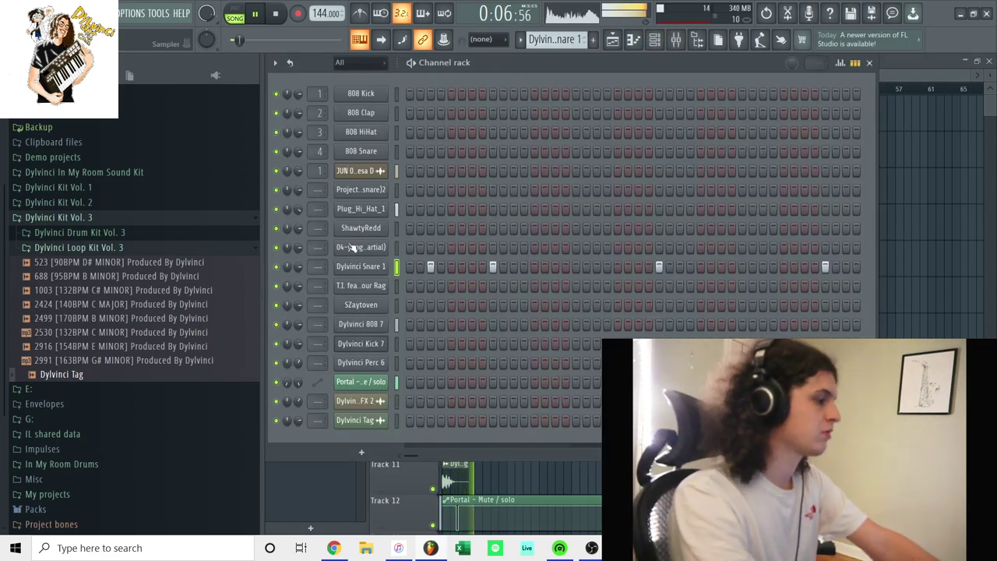
right_click(296, 270)
key(Escape)
click(396, 266)
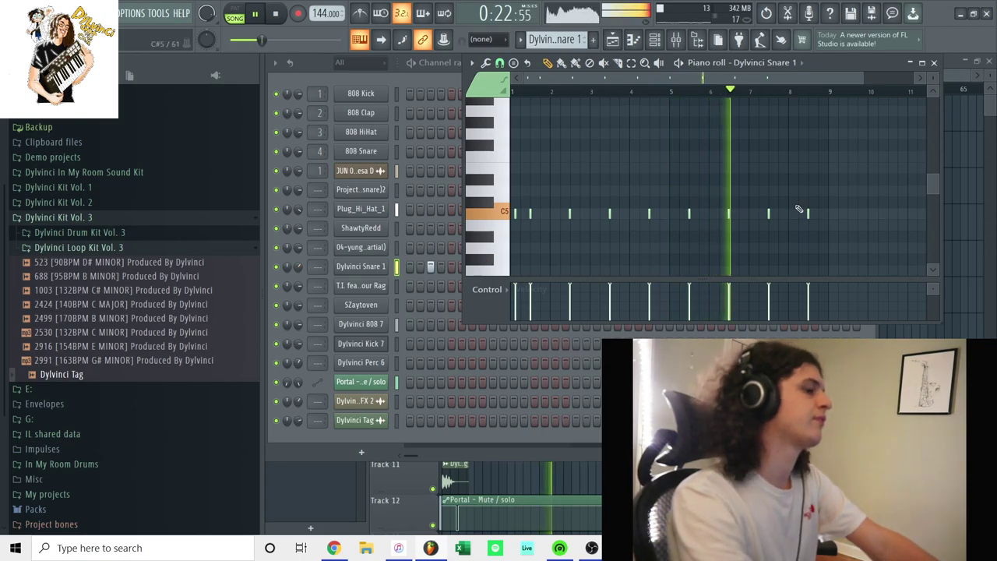
key(F5)
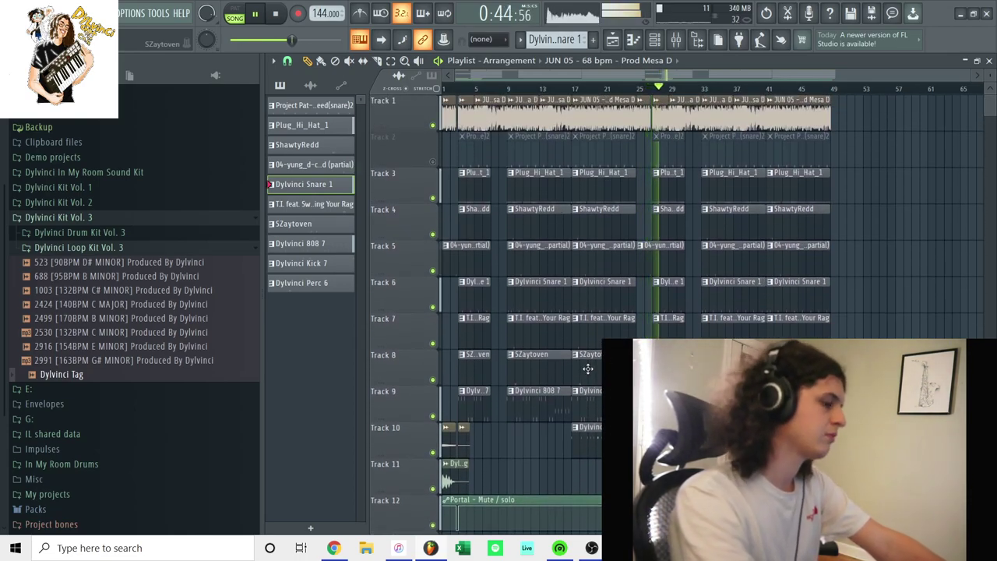
key(space)
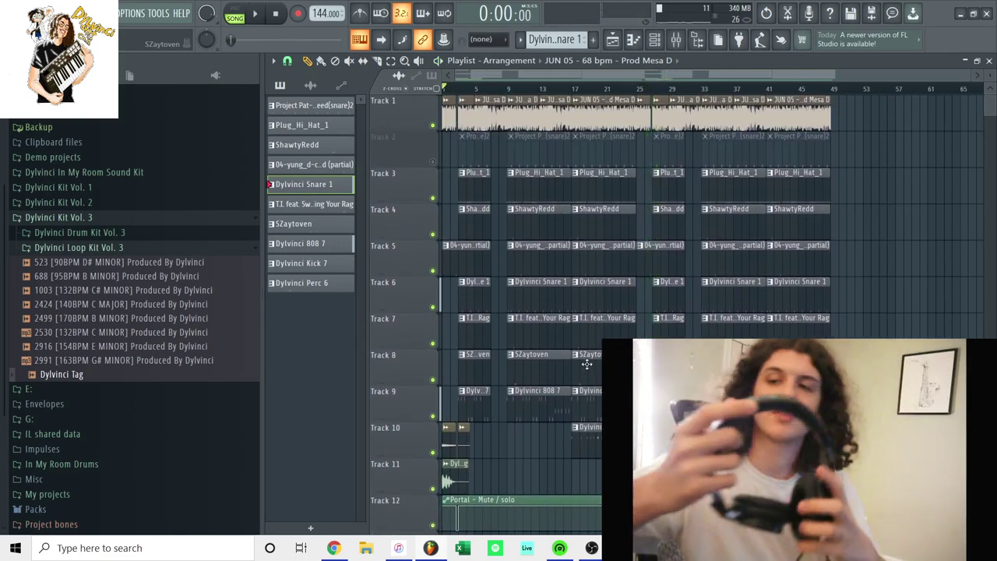